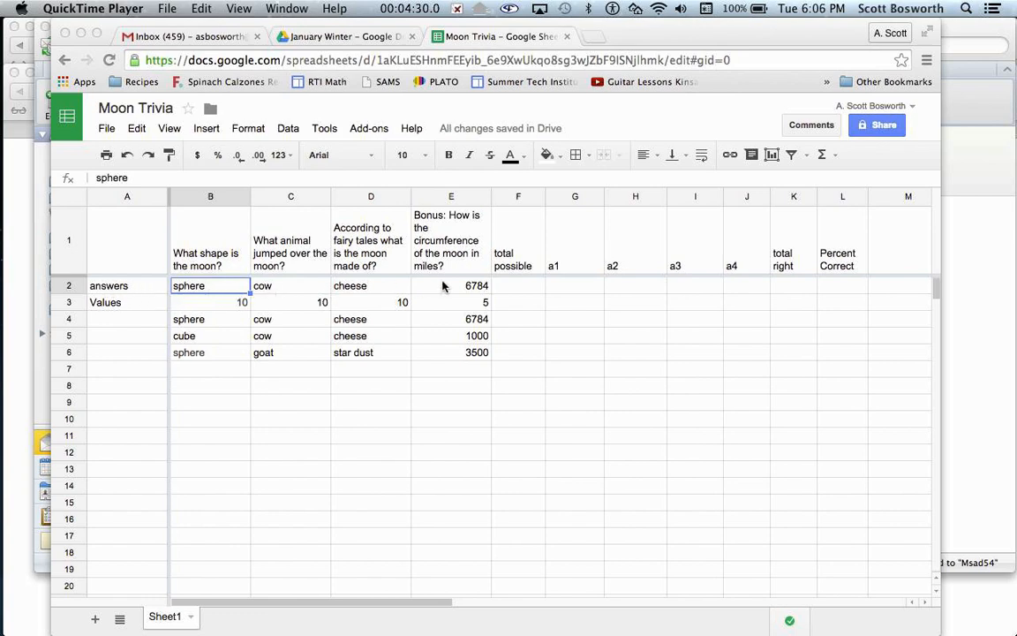
- Examine the point values in row 3 and the quiz responses in rows 4 to 6
click(130, 306)
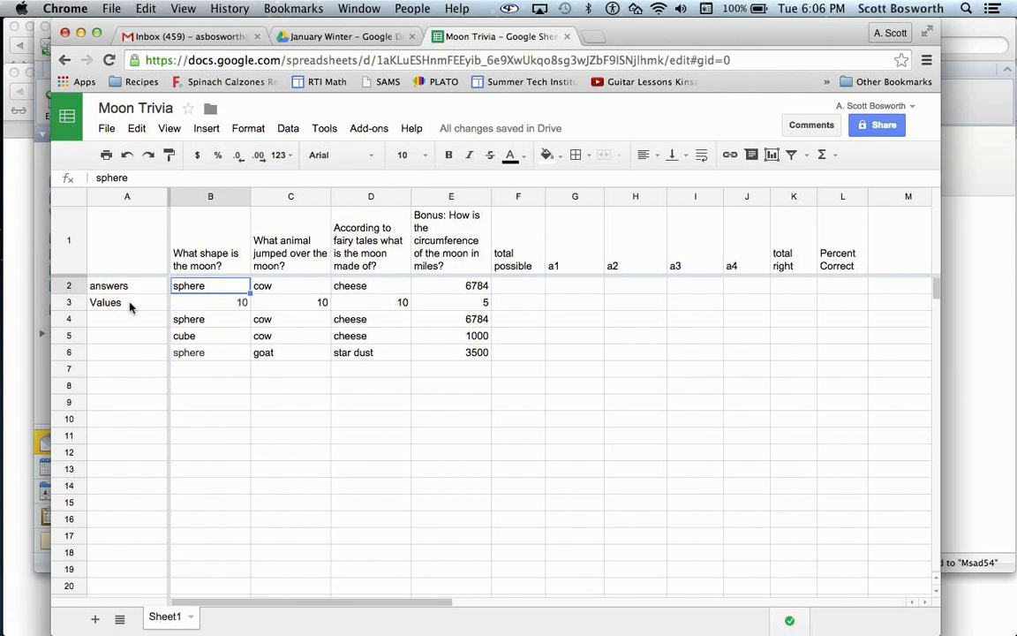
click(130, 306)
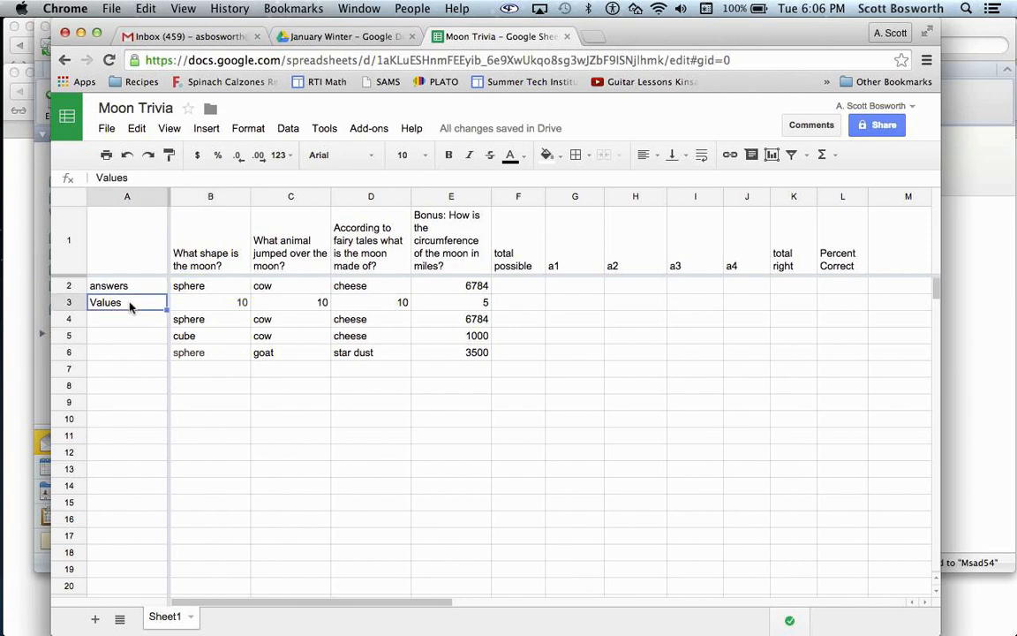
click(205, 303)
click(297, 302)
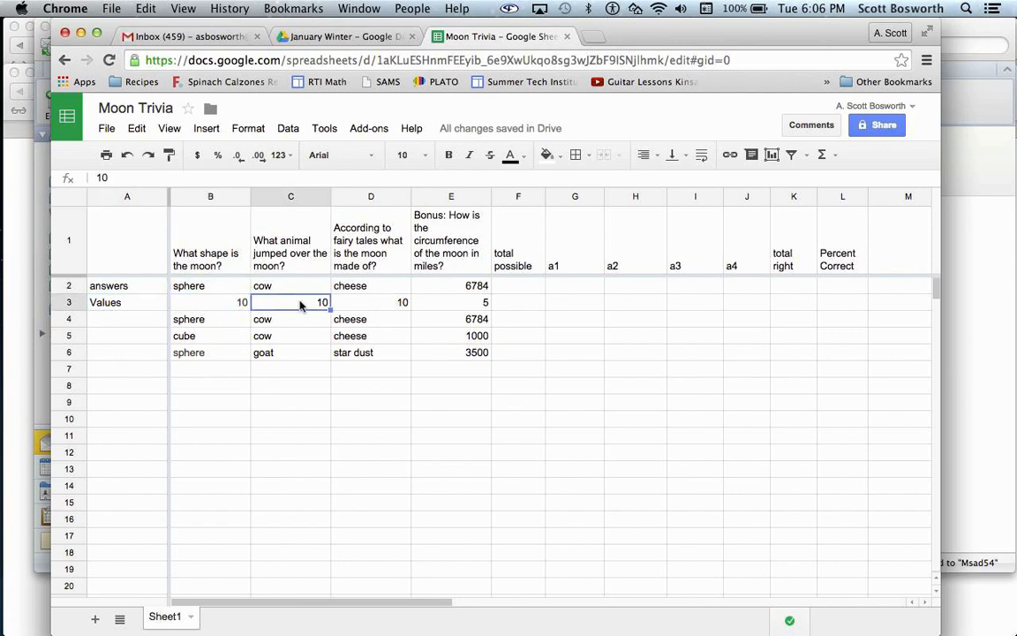
click(380, 304)
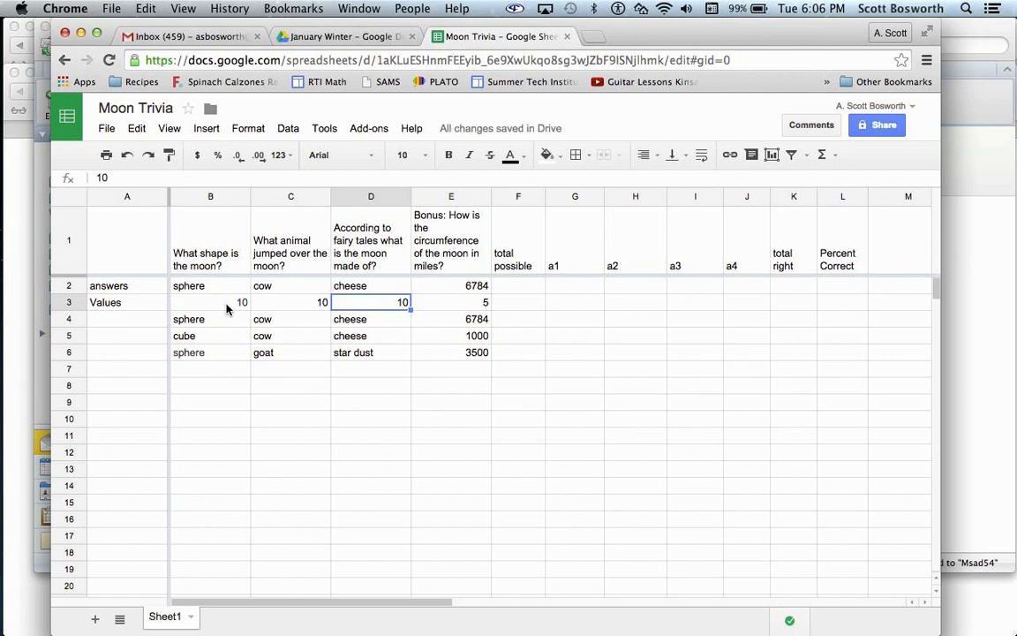
click(432, 305)
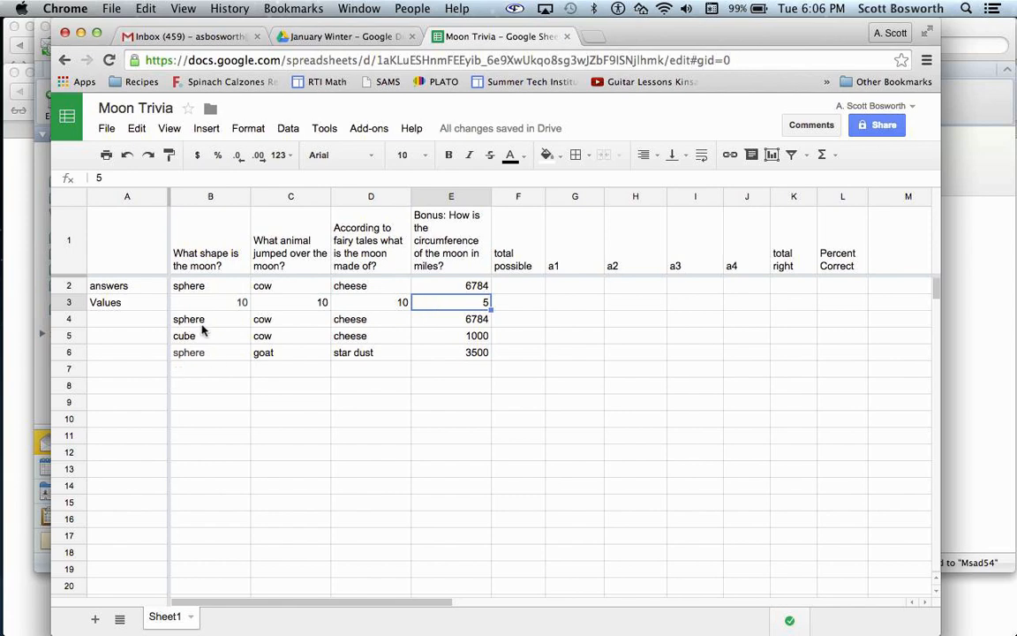
drag(201, 322, 464, 355)
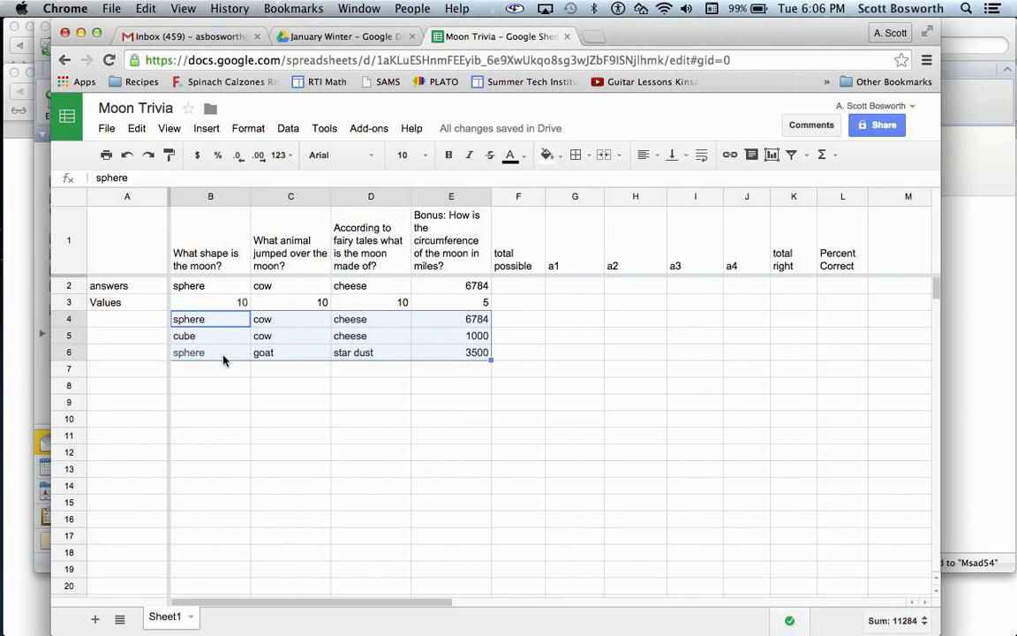
click(434, 396)
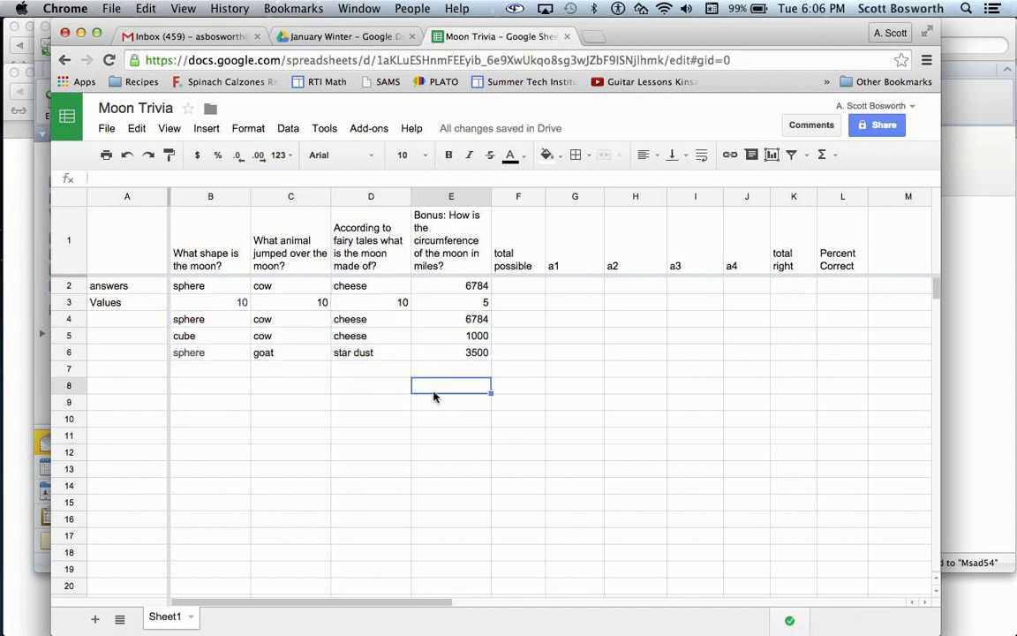
- Enter a SUM formula for B3:D3 in the total possible cell F3, leaving out the bonus question's value
click(519, 303)
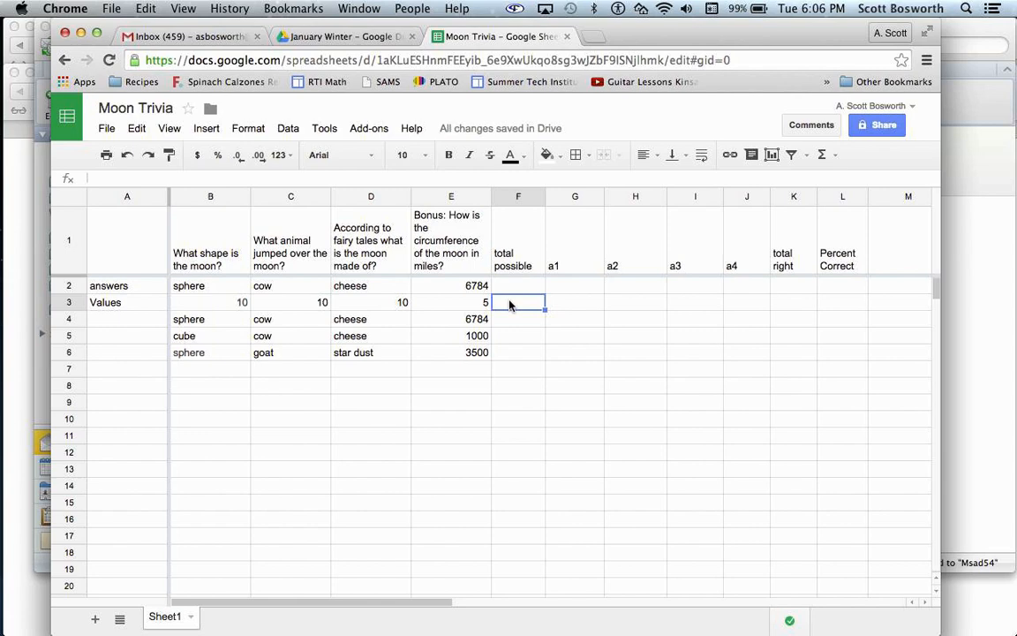
text(=)
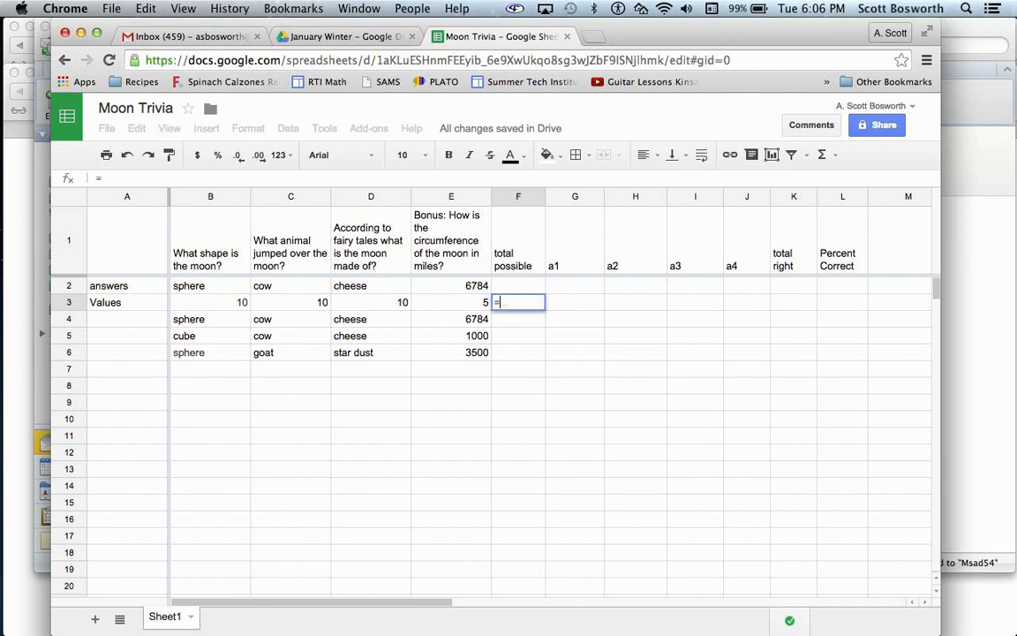
text(sum()
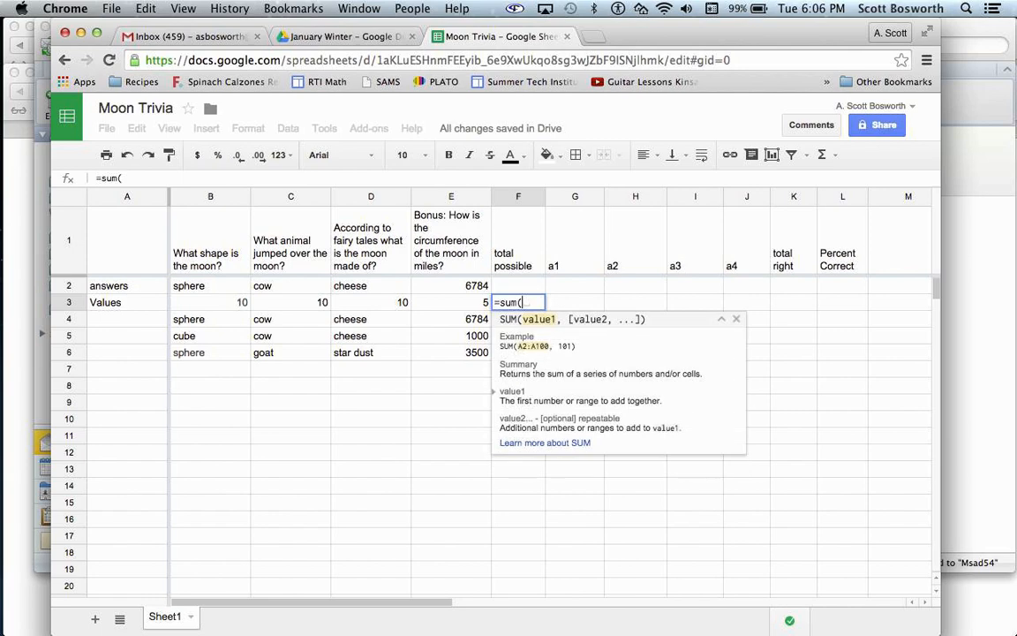
click(214, 300)
drag(214, 302, 359, 302)
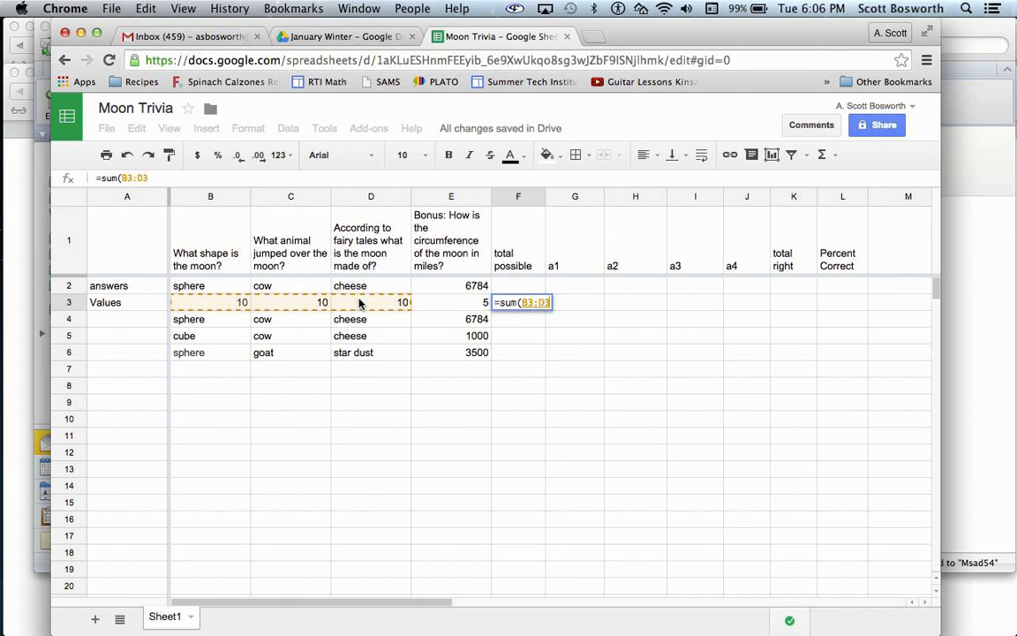
key(Return)
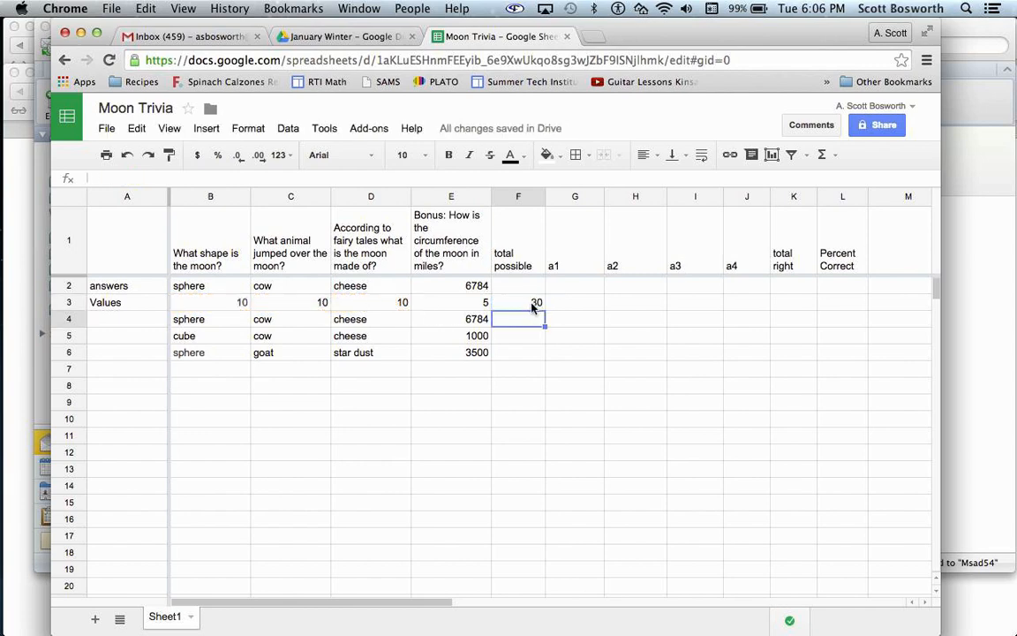
- Enter the formula =if(B2=B4,B3,0) in G4 under a1 to score the first response against the answer key
click(578, 261)
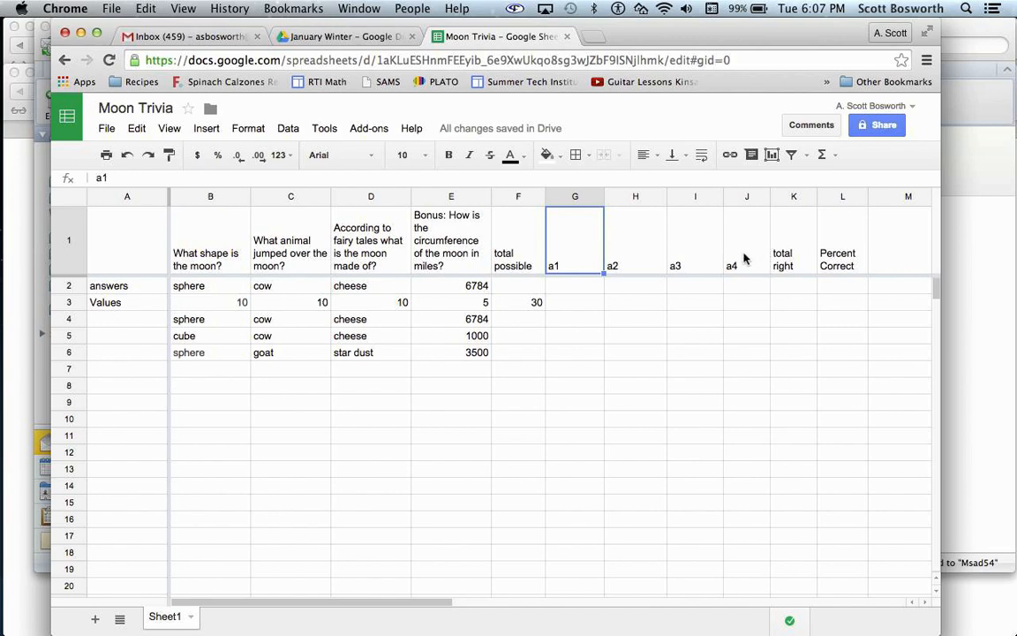
click(569, 323)
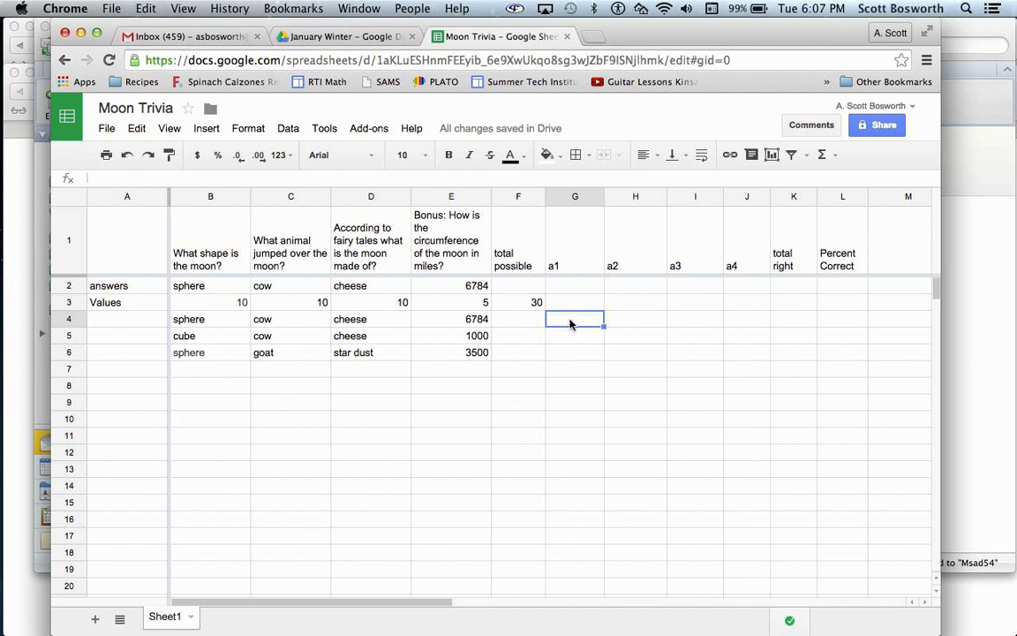
text(=)
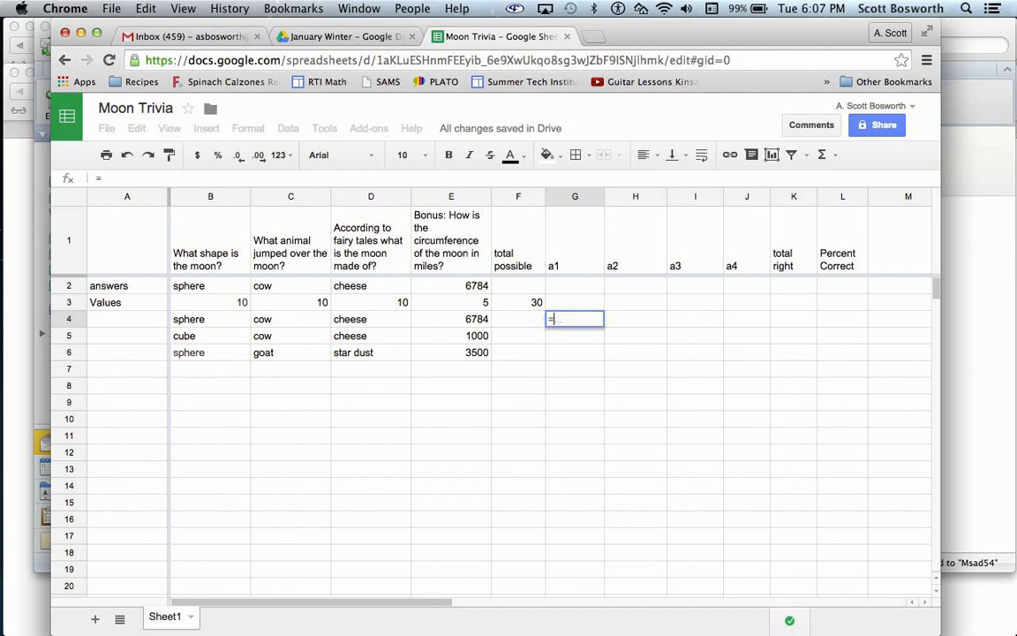
text(if()
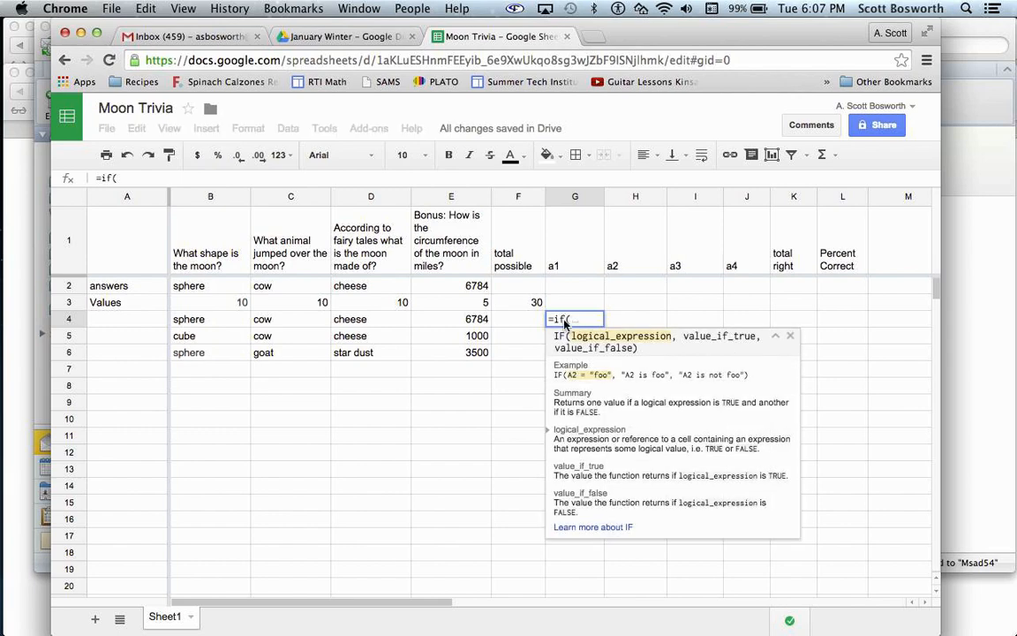
click(213, 287)
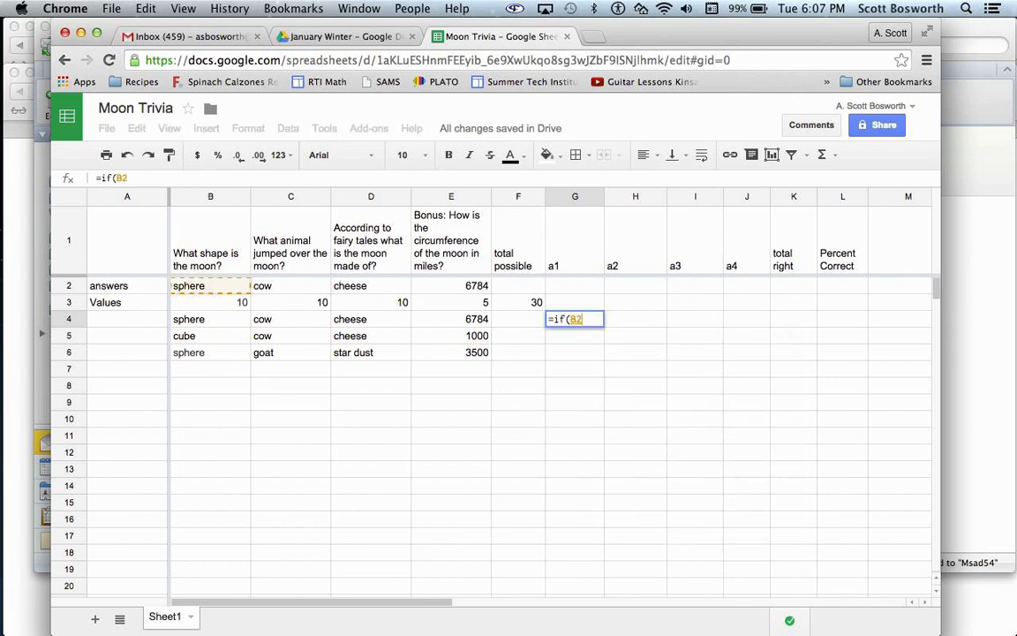
text(=)
click(210, 322)
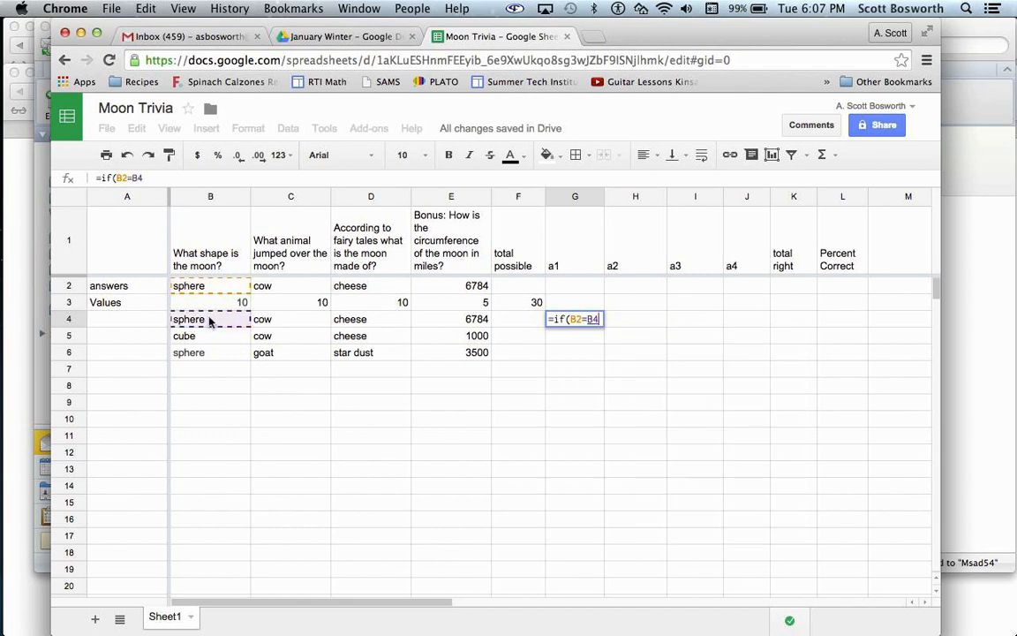
text(,)
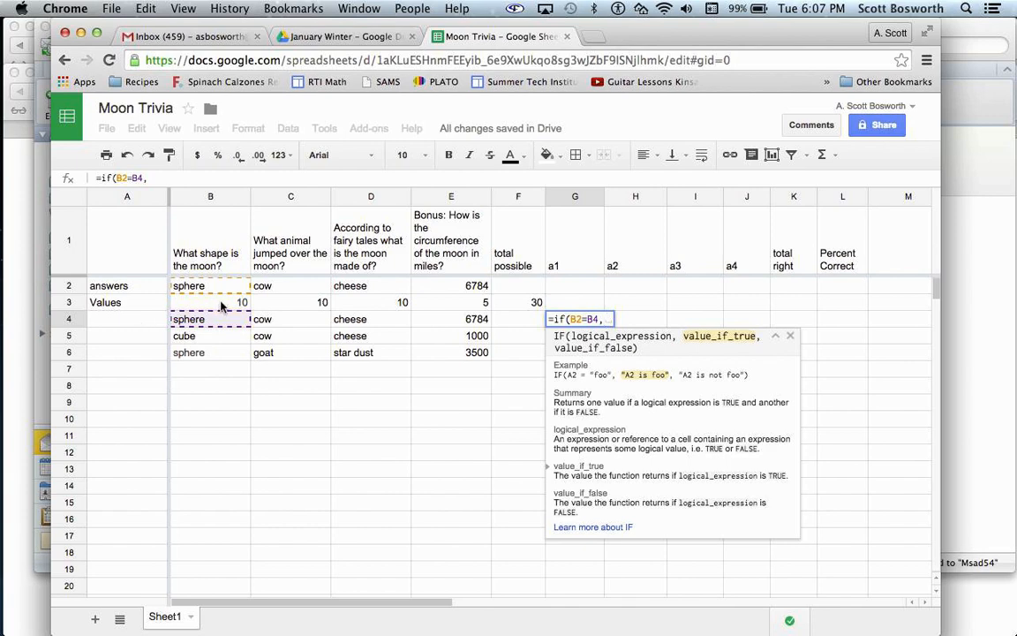
click(221, 304)
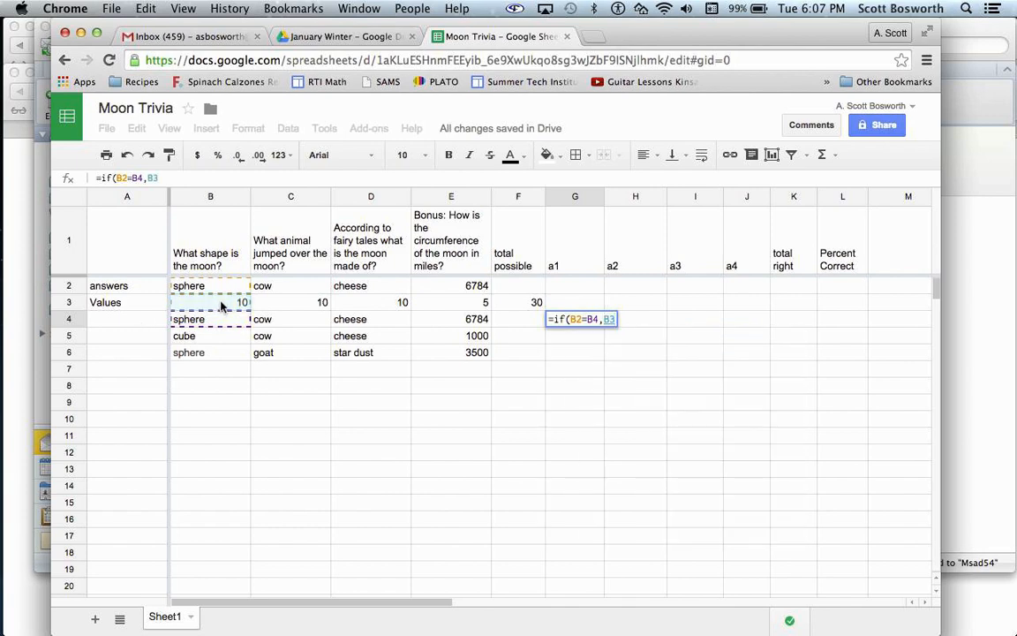
text(,)
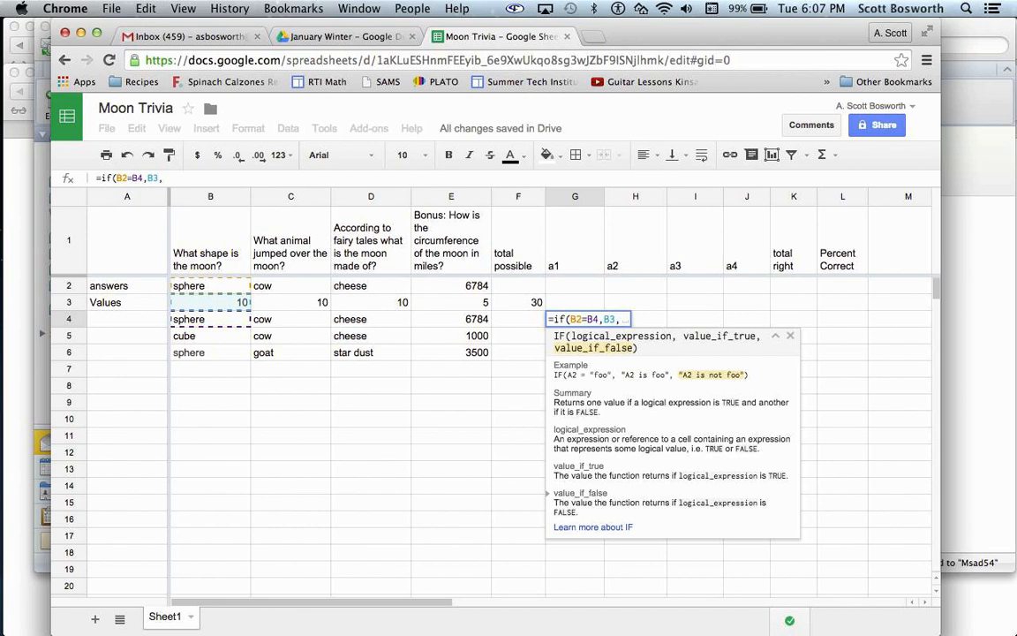
text(0)
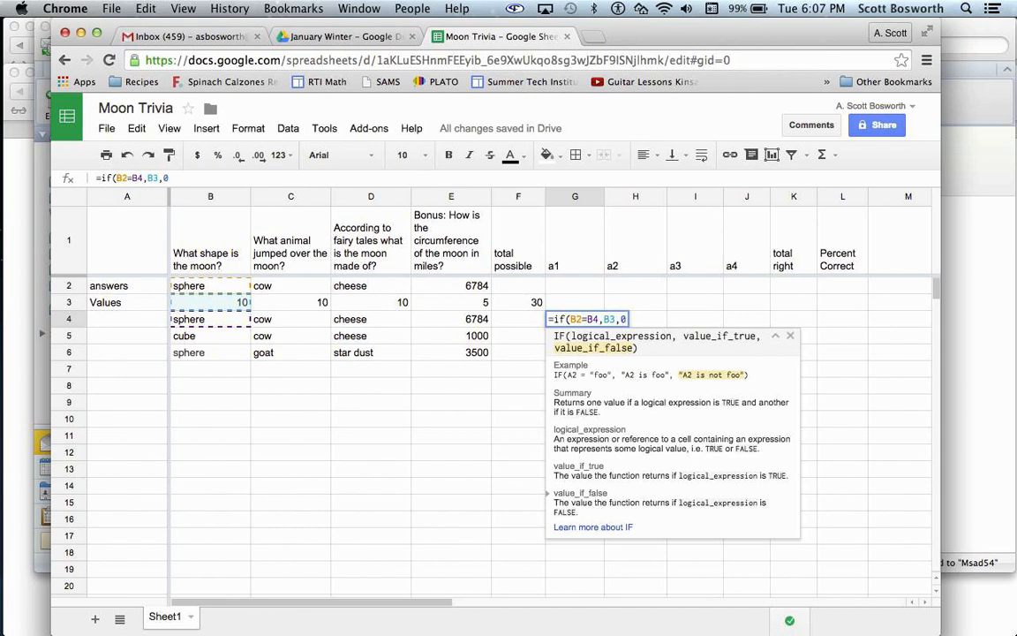
key(Return)
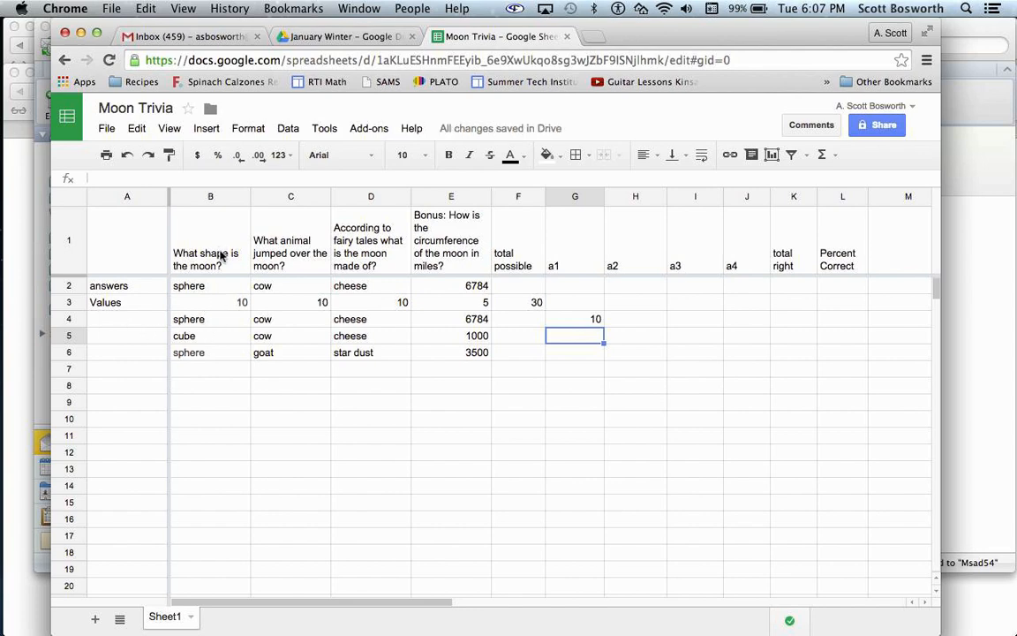
- Lock the answer and value rows in the G4 formula, making it =if(B$2=B4,B$3,0)
click(576, 323)
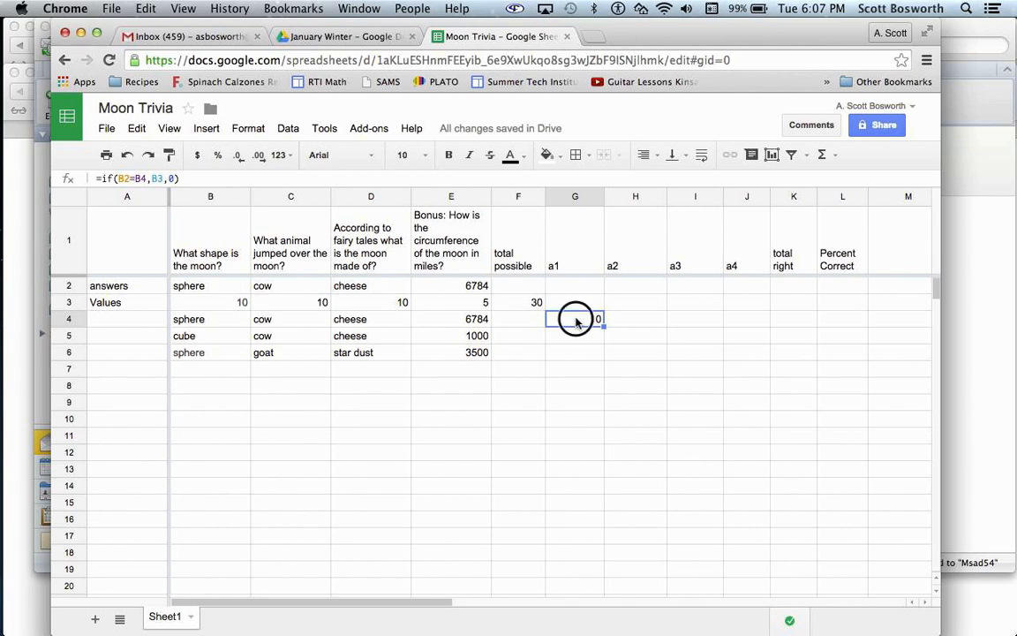
double_click(576, 324)
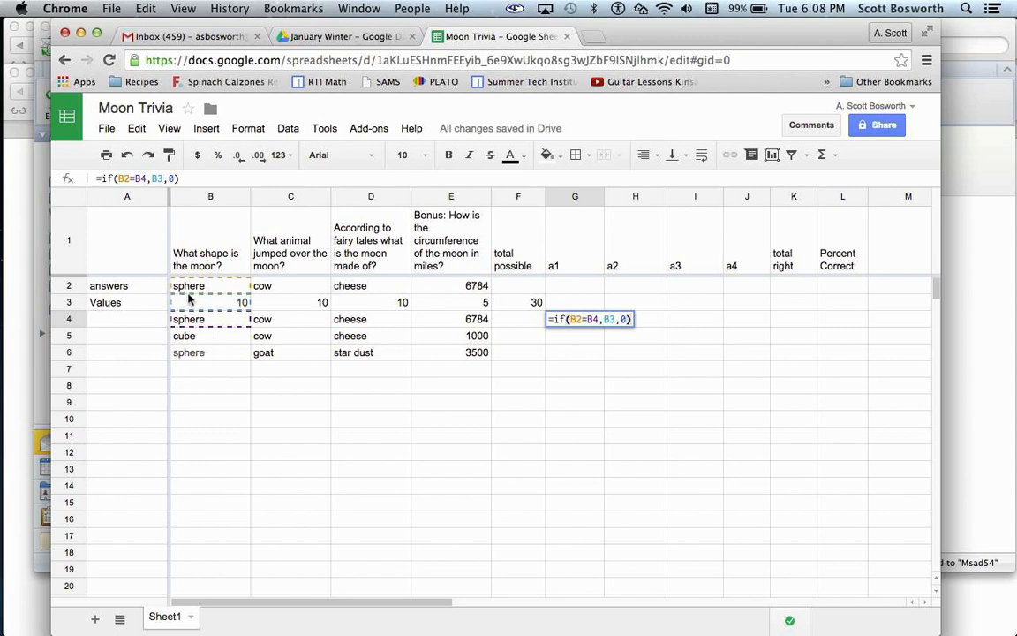
click(570, 319)
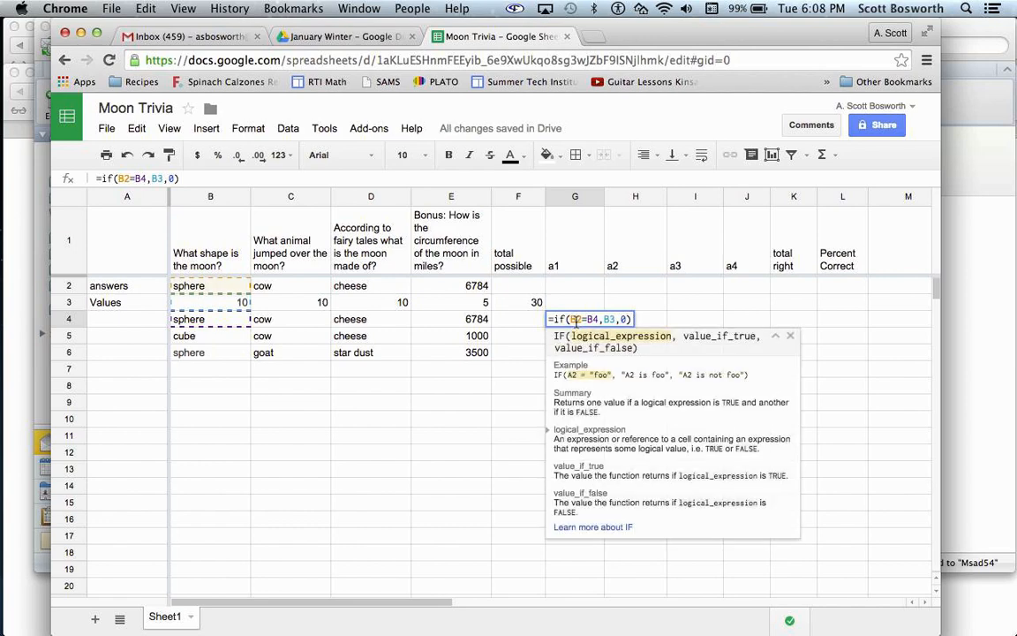
text($)
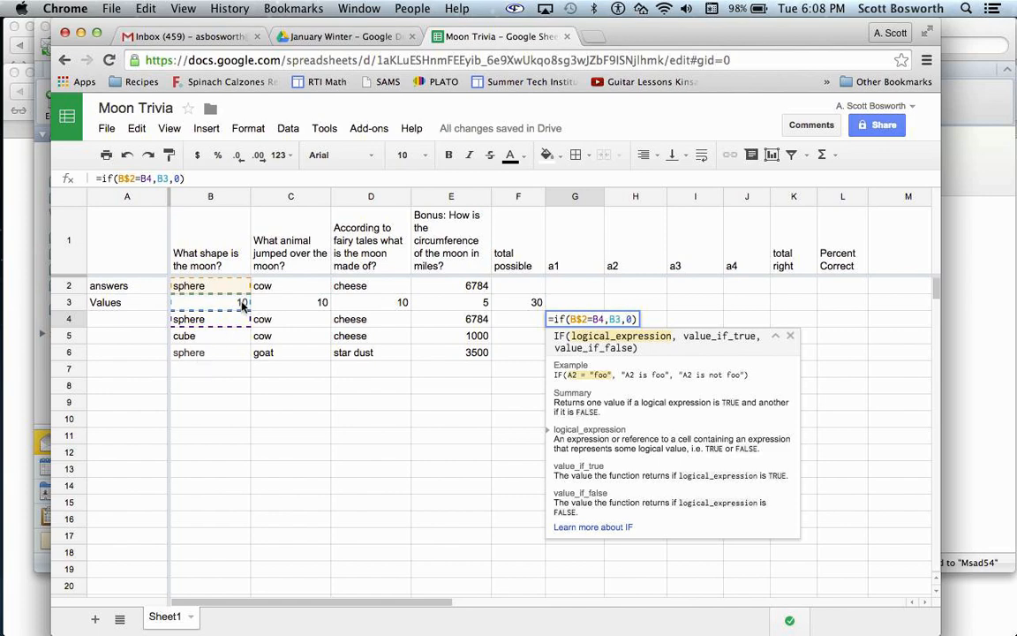
click(615, 320)
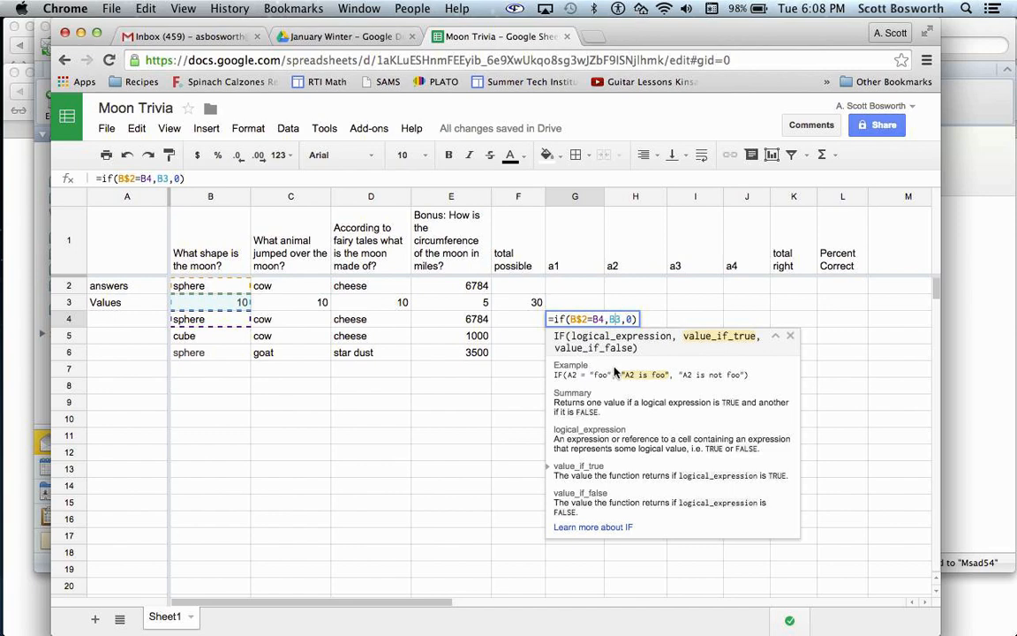
text($)
key(Return)
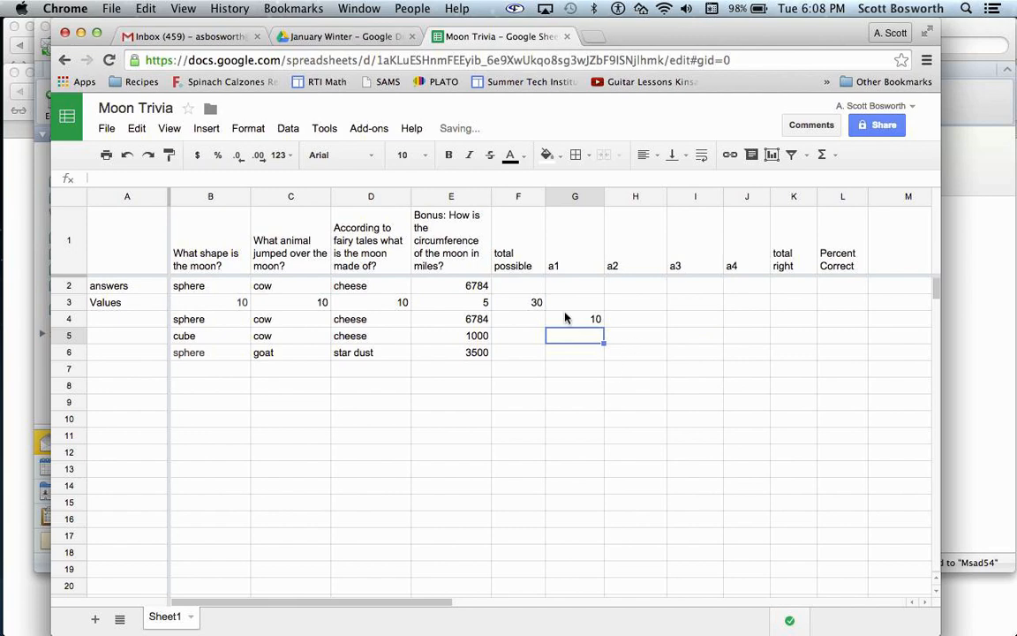
- Fill the G4 scoring formula across to the a4 column and down through row 6, and check the copied formulas
click(569, 324)
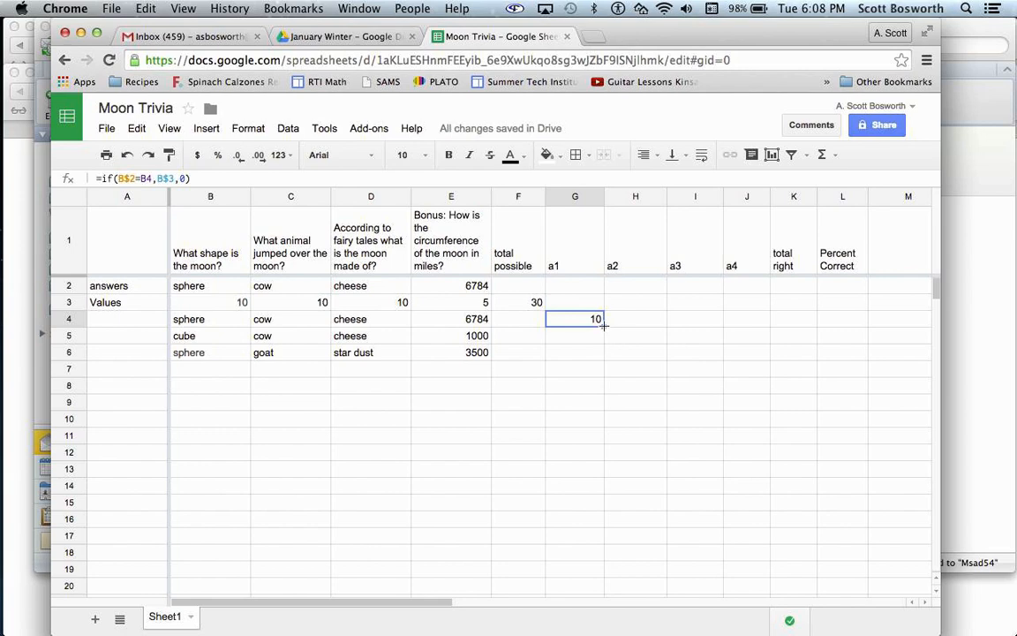
drag(603, 325, 735, 323)
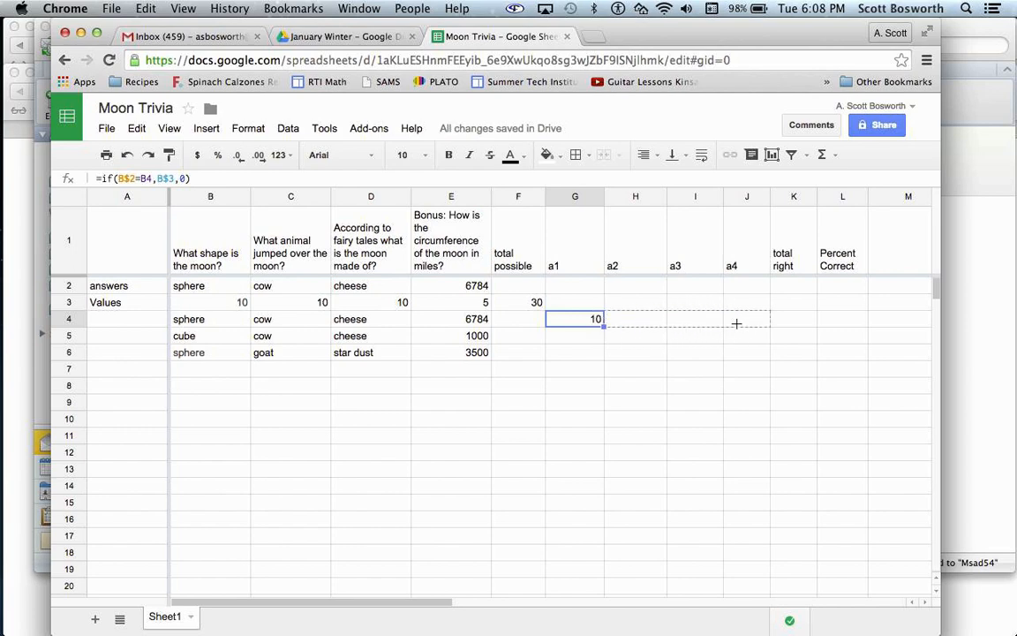
click(652, 325)
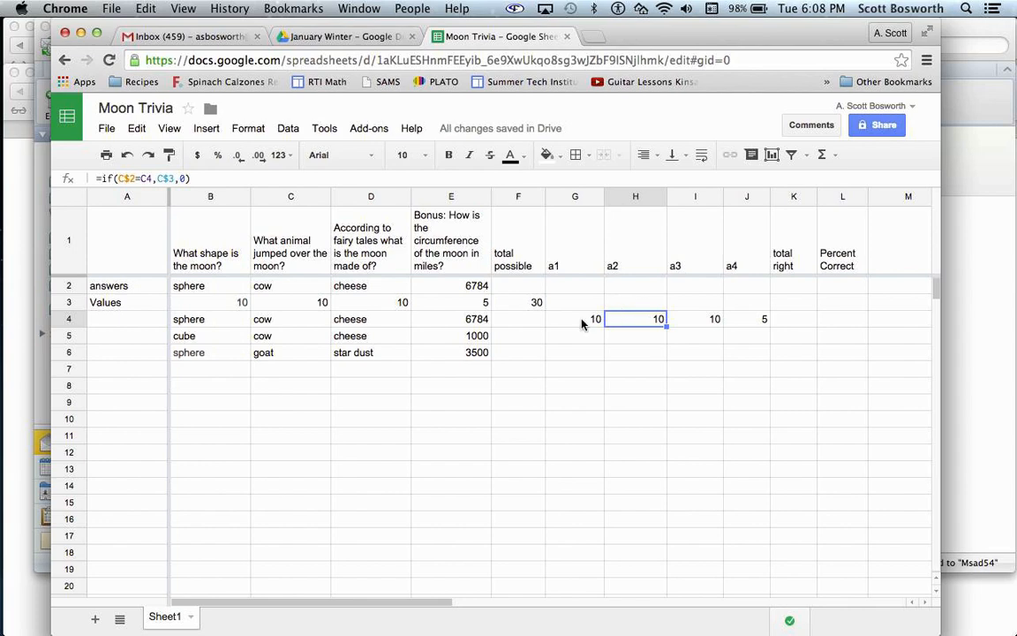
drag(581, 319, 770, 350)
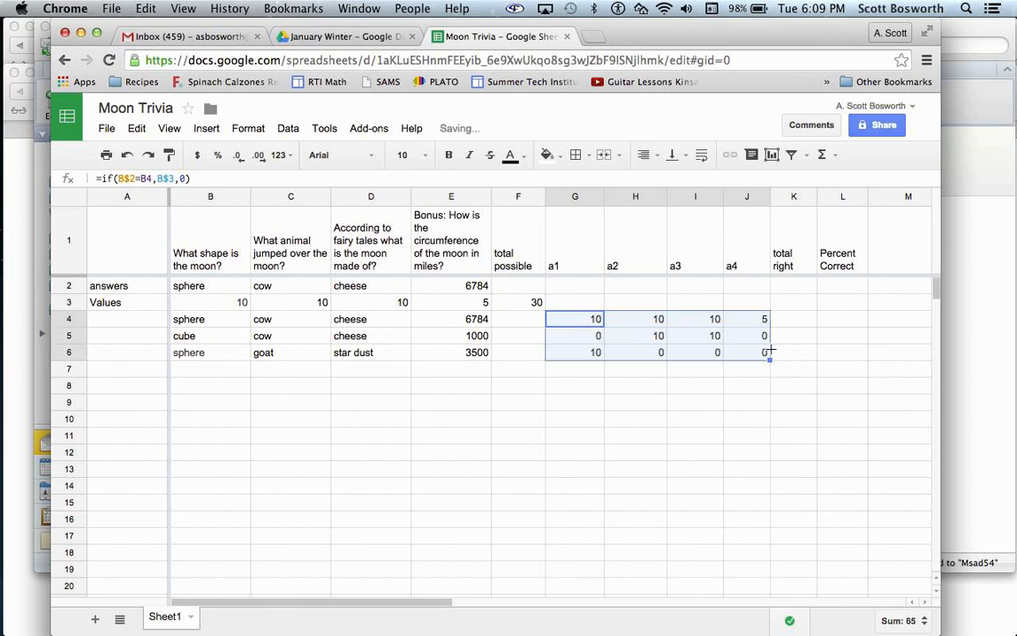
click(587, 337)
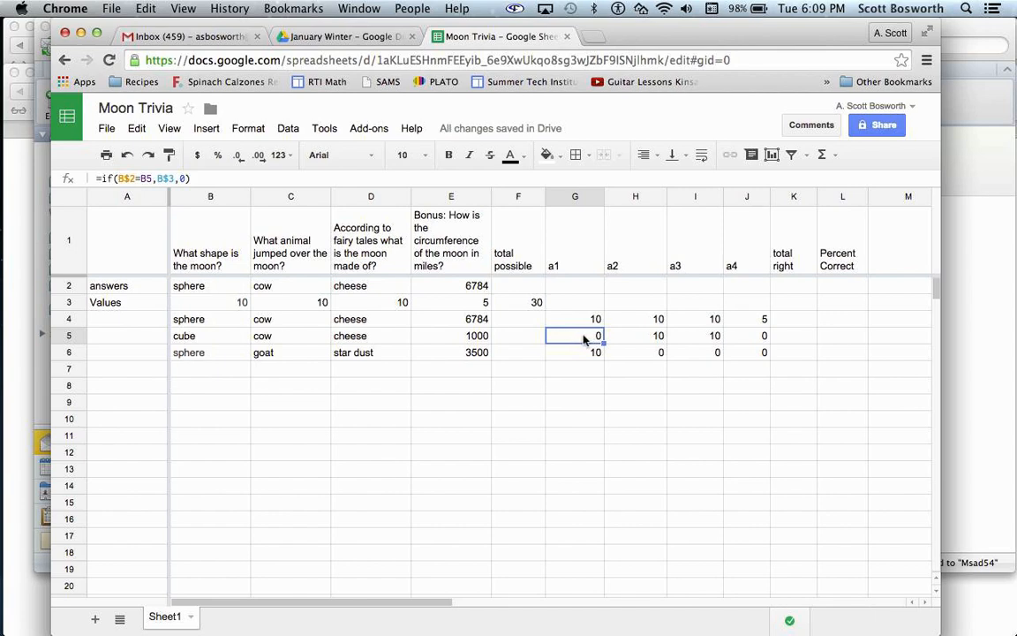
- Enter =sum(G4:J4) in the total right cell K4 and fill the formula down through row 6
click(790, 325)
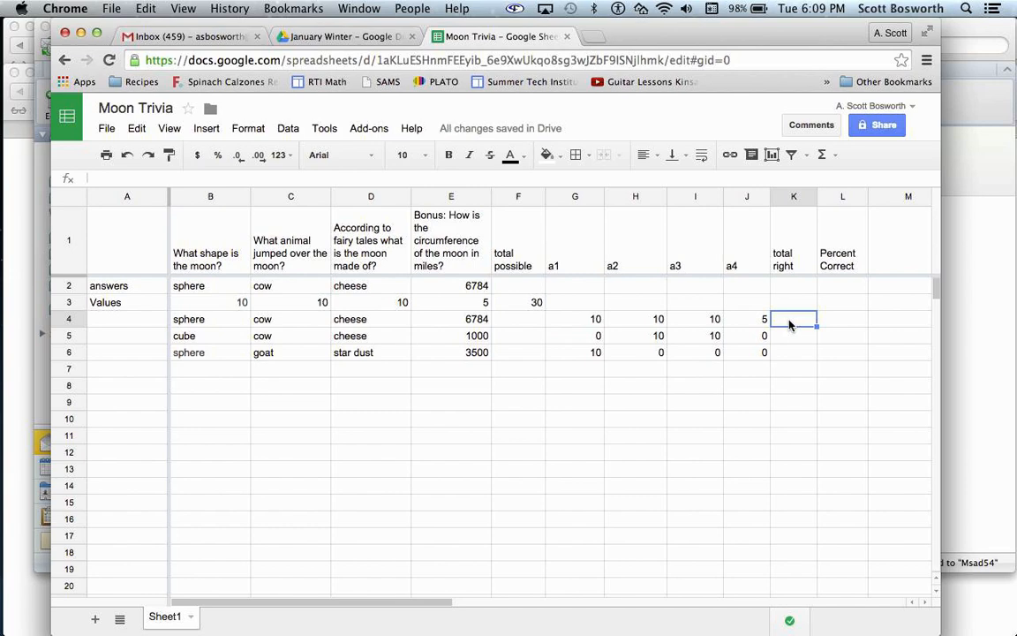
text(=)
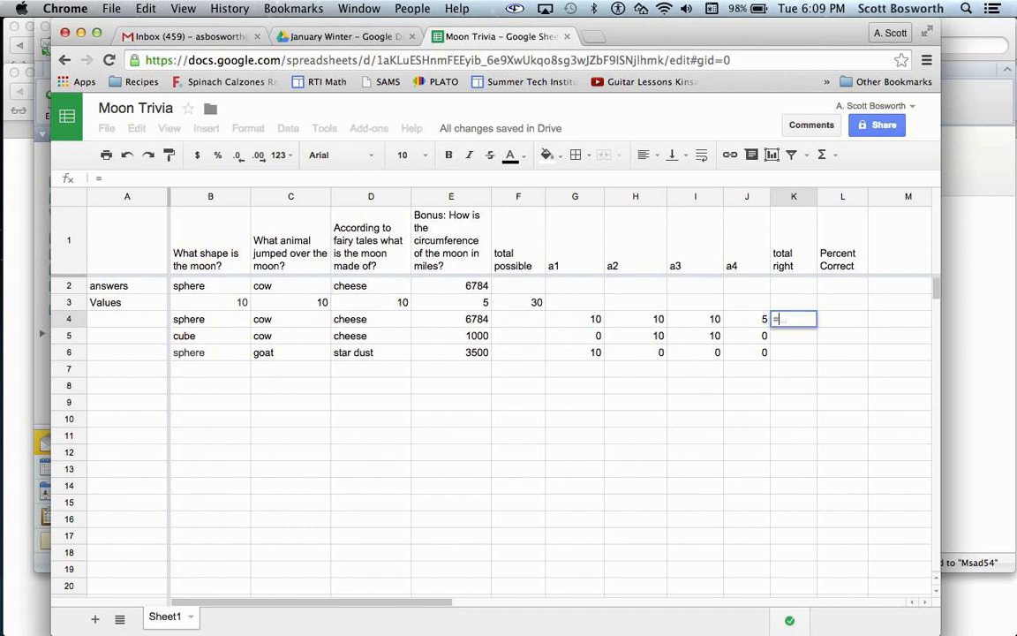
text(sum()
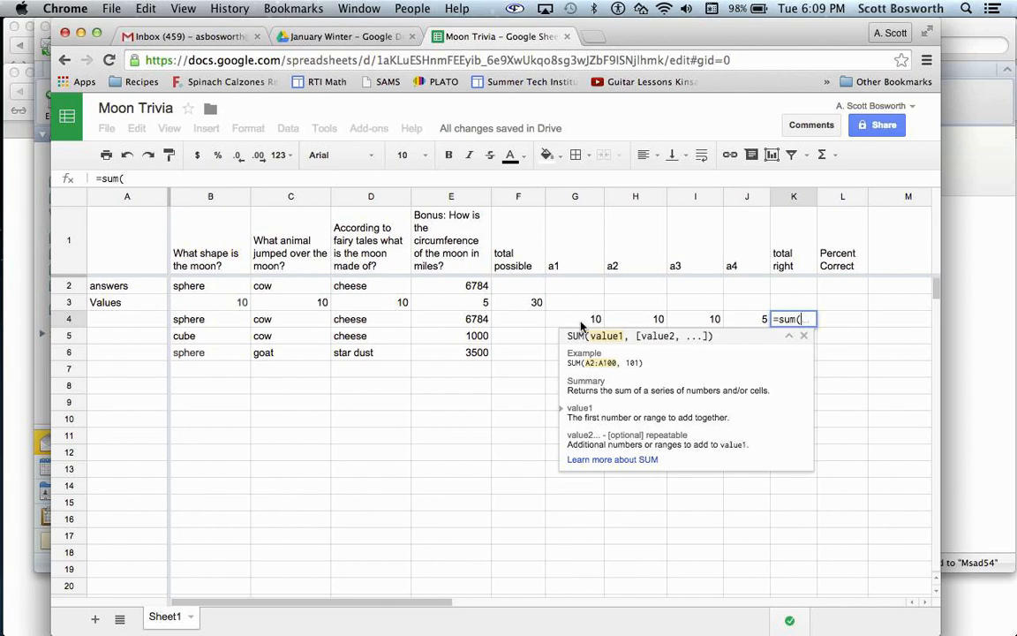
drag(583, 321, 746, 323)
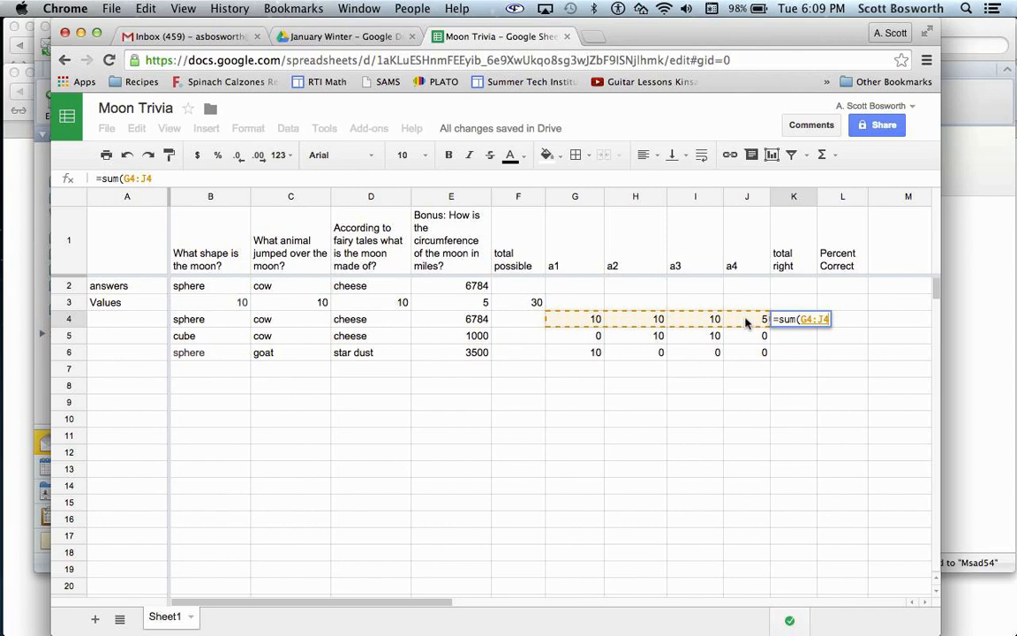
text())
key(Return)
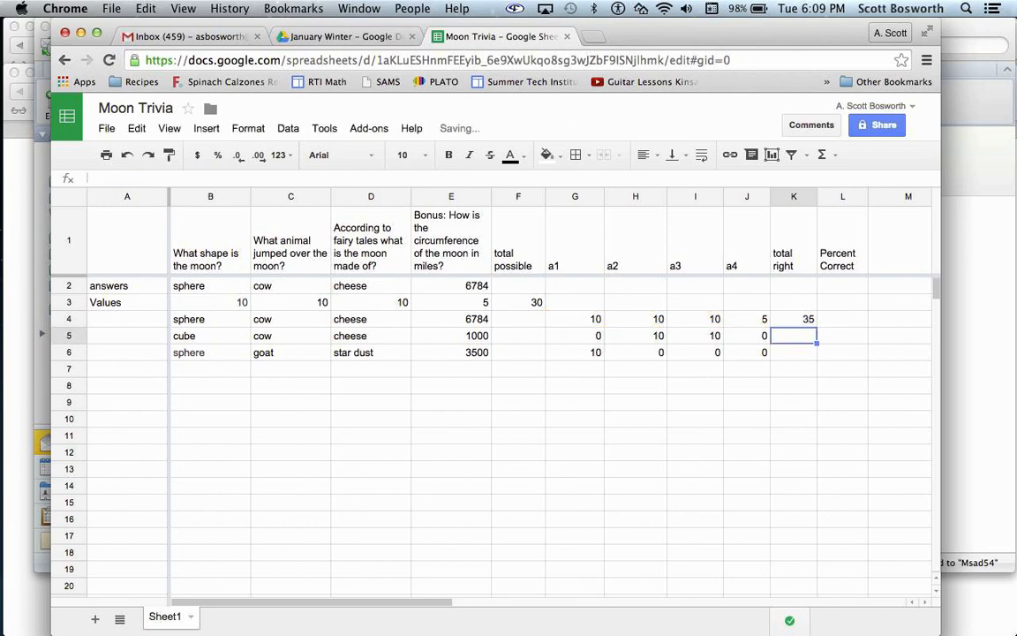
click(805, 320)
drag(816, 326, 817, 352)
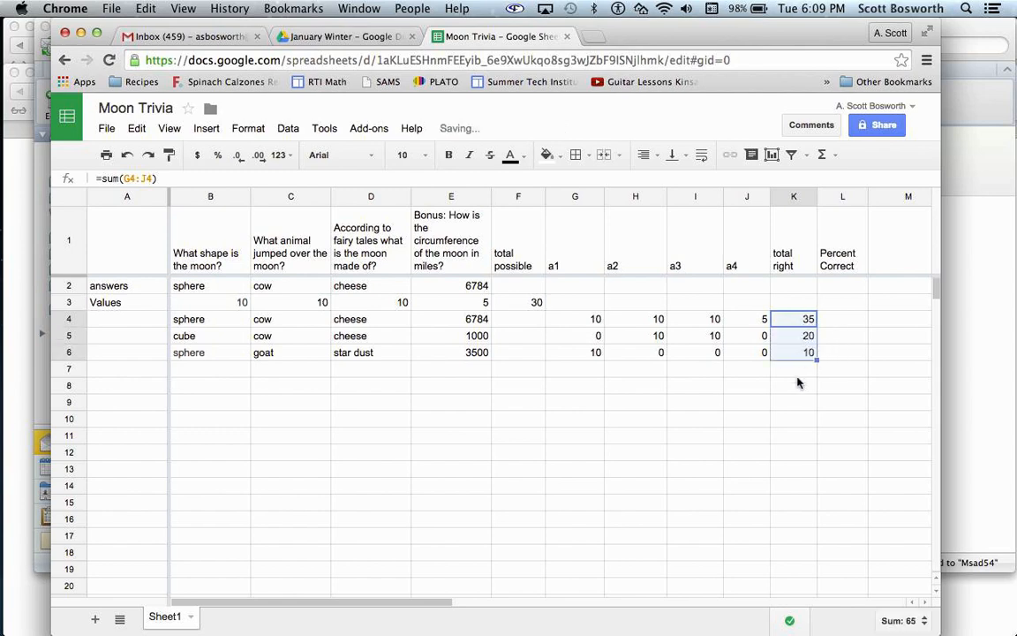
- Enter the formula =K4/F3 in L4 under Percent Correct to divide total right by total possible
click(845, 322)
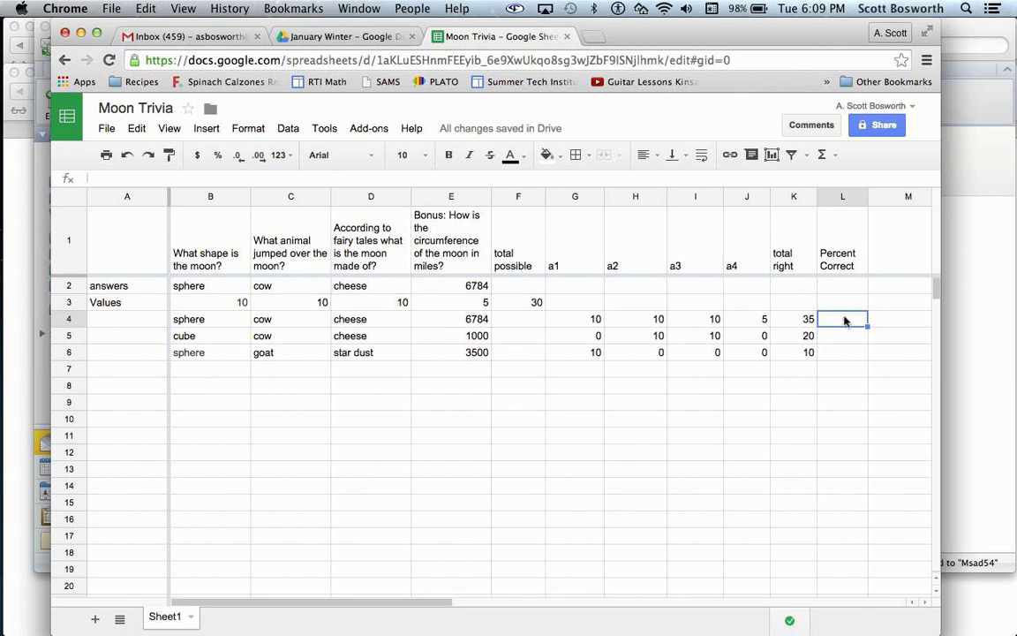
text(=)
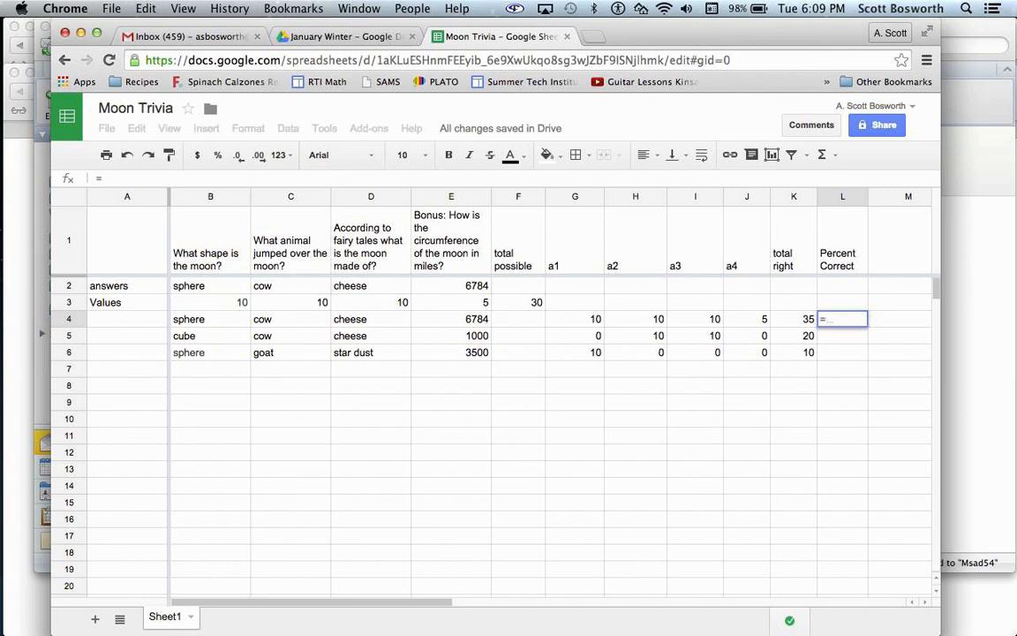
click(798, 322)
text(/)
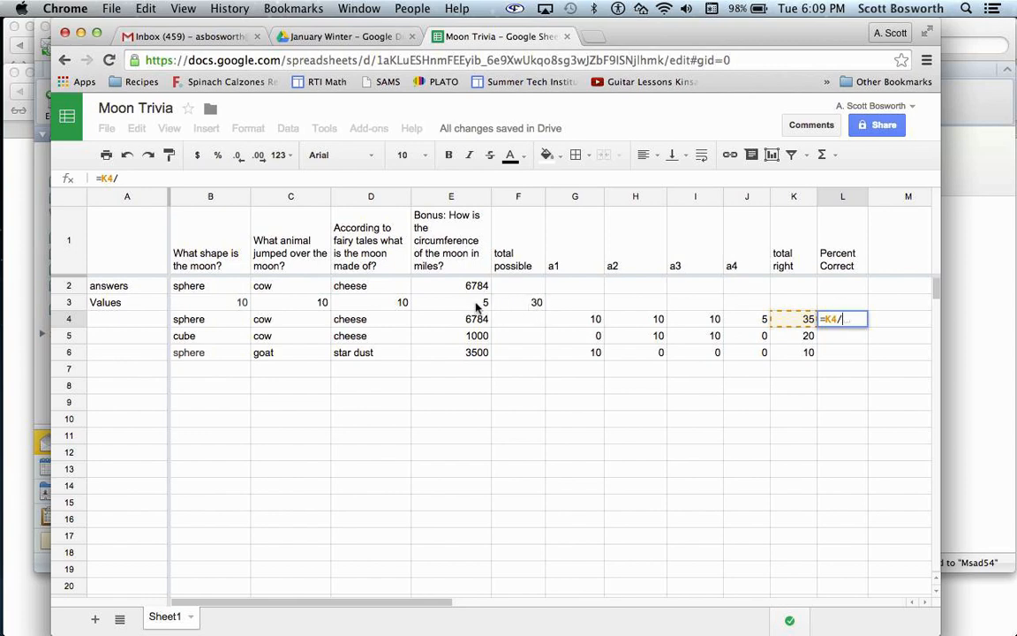
click(529, 303)
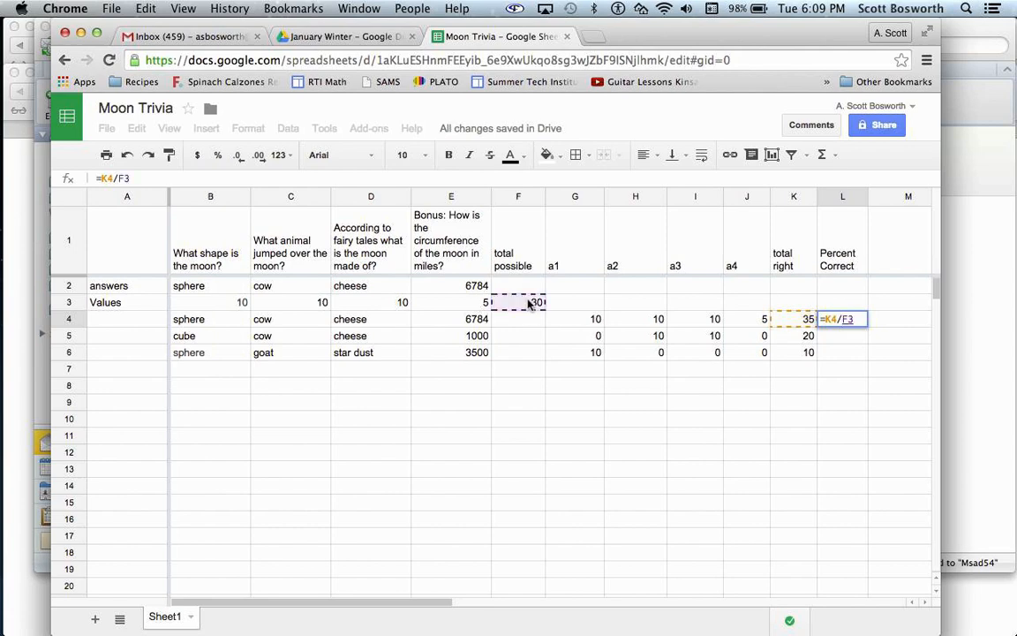
key(Return)
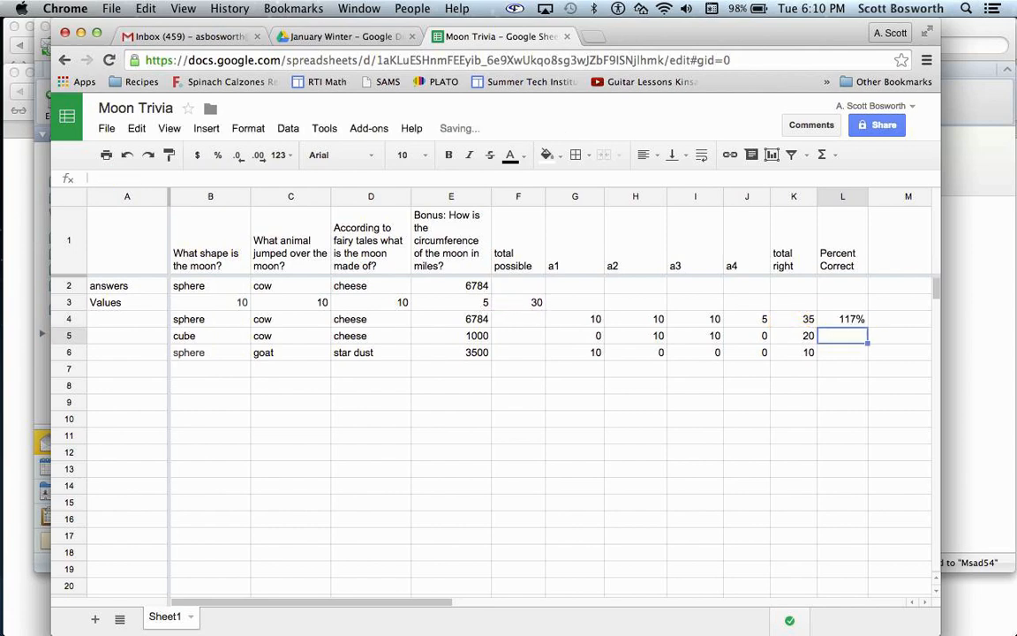
- Format the Percent Correct cell L4 as a percentage with no decimal places
click(843, 320)
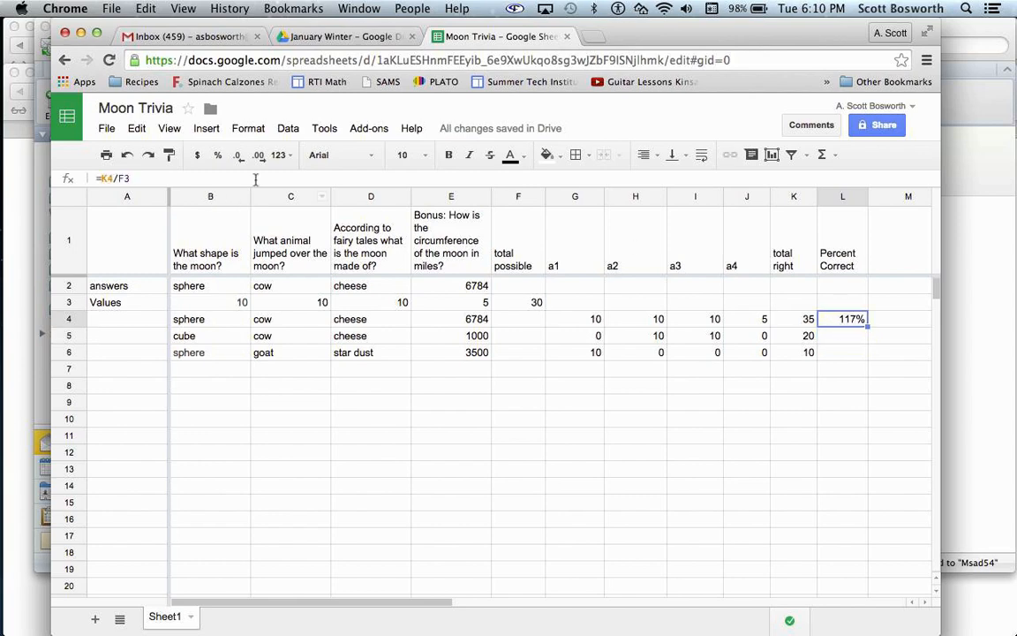
click(218, 155)
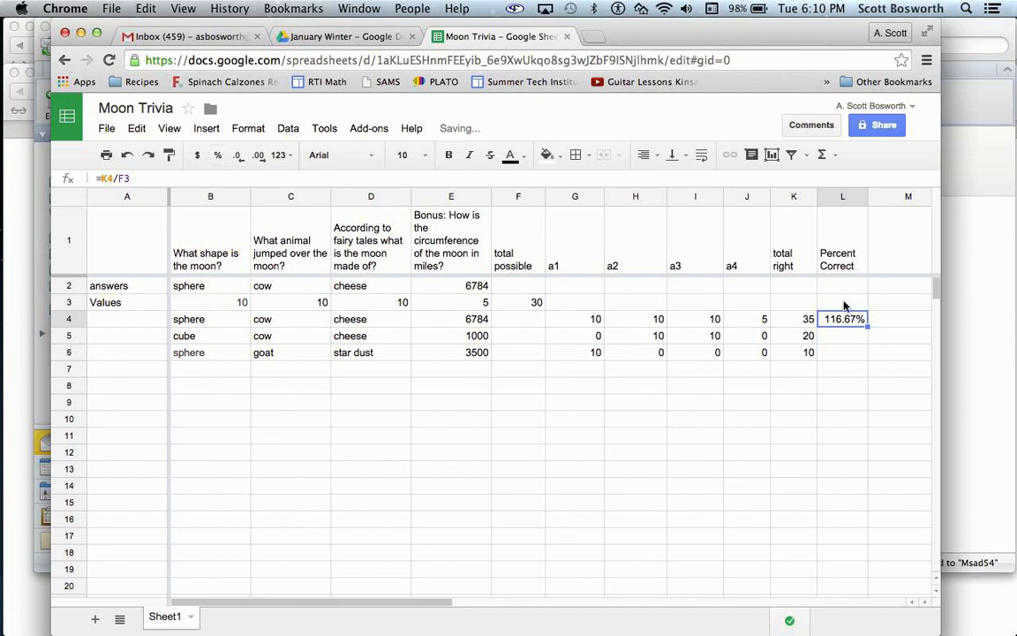
click(240, 158)
click(240, 158)
- Try to fill the L4 percent formula down through row 6, and inspect the cell references in the copies
drag(867, 325, 868, 353)
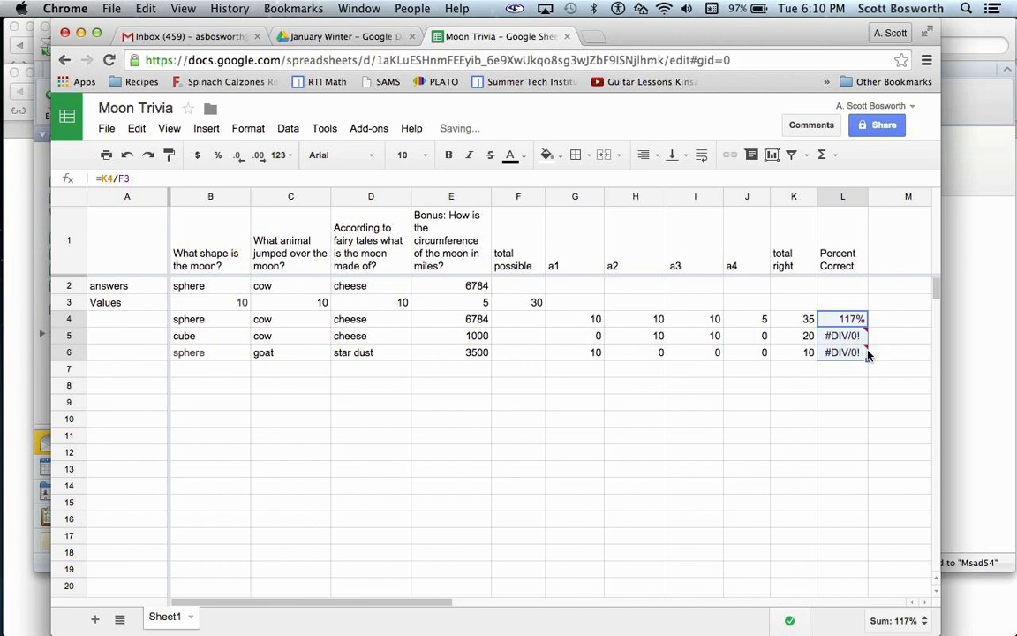
click(863, 353)
click(856, 339)
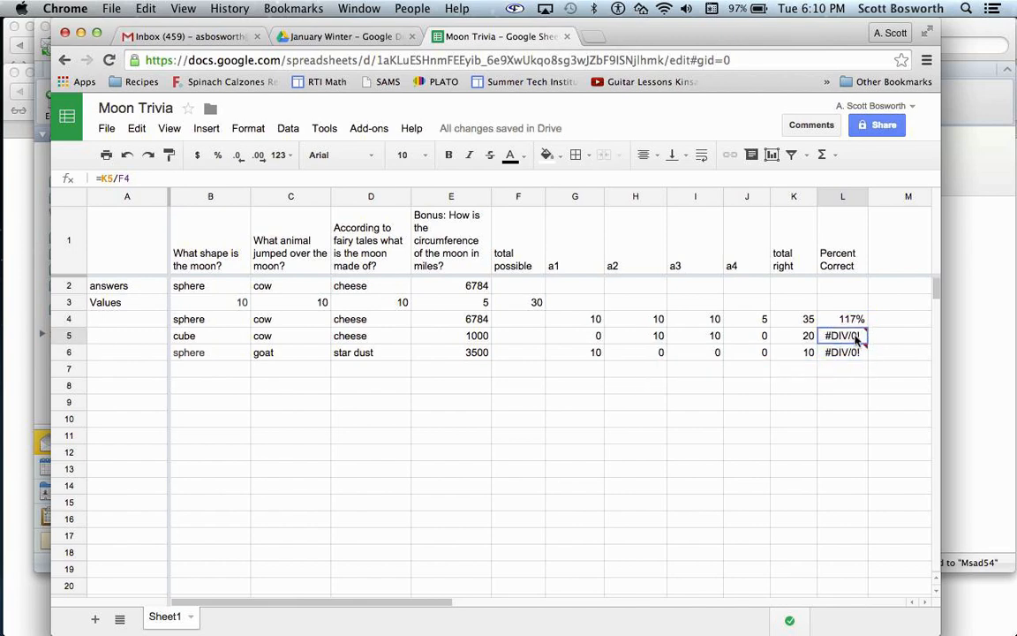
click(851, 322)
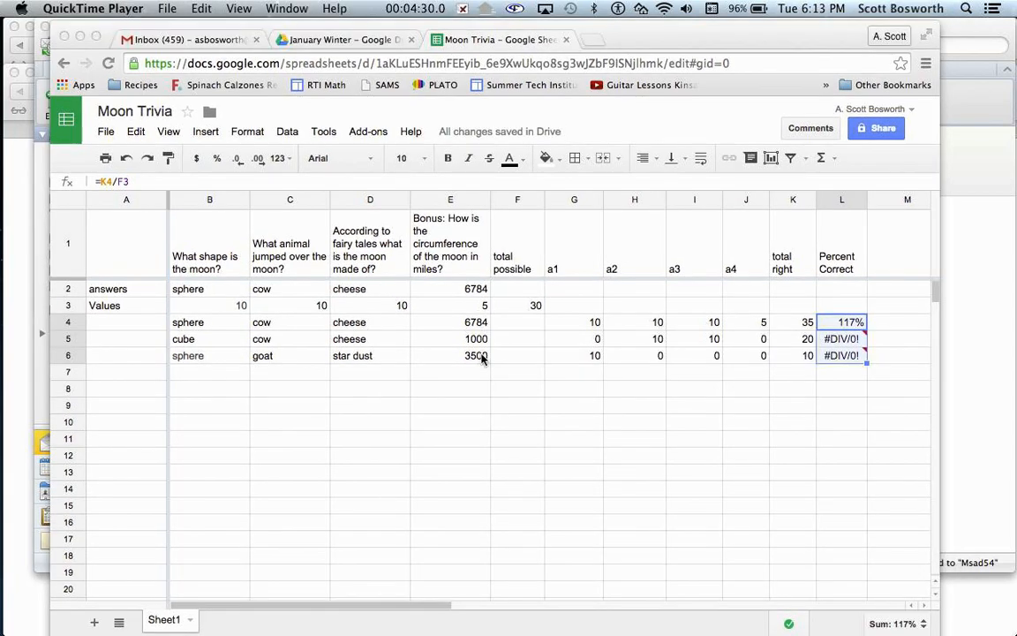
click(848, 342)
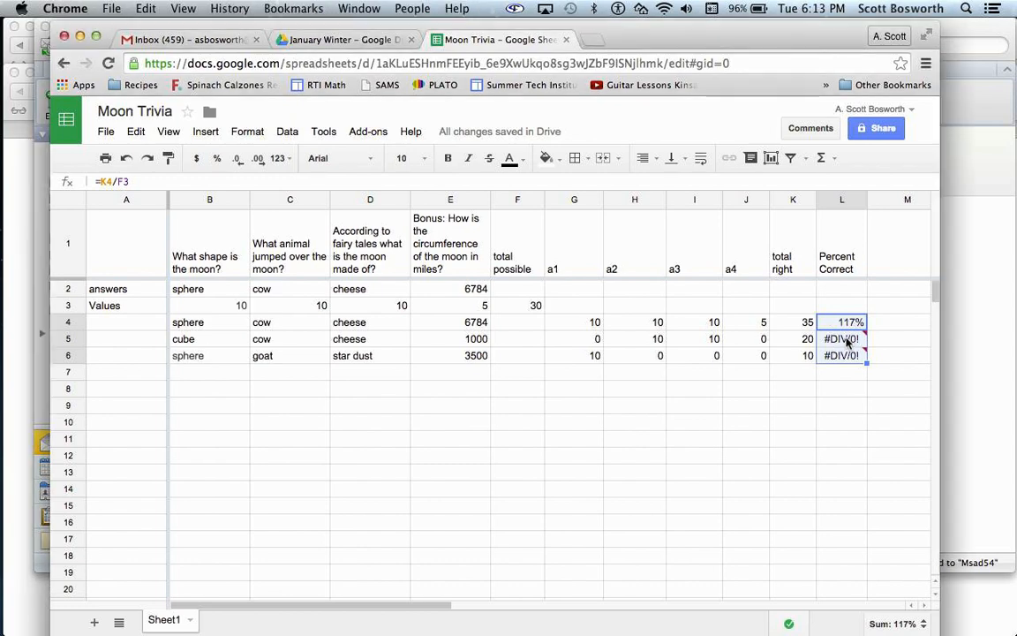
click(846, 323)
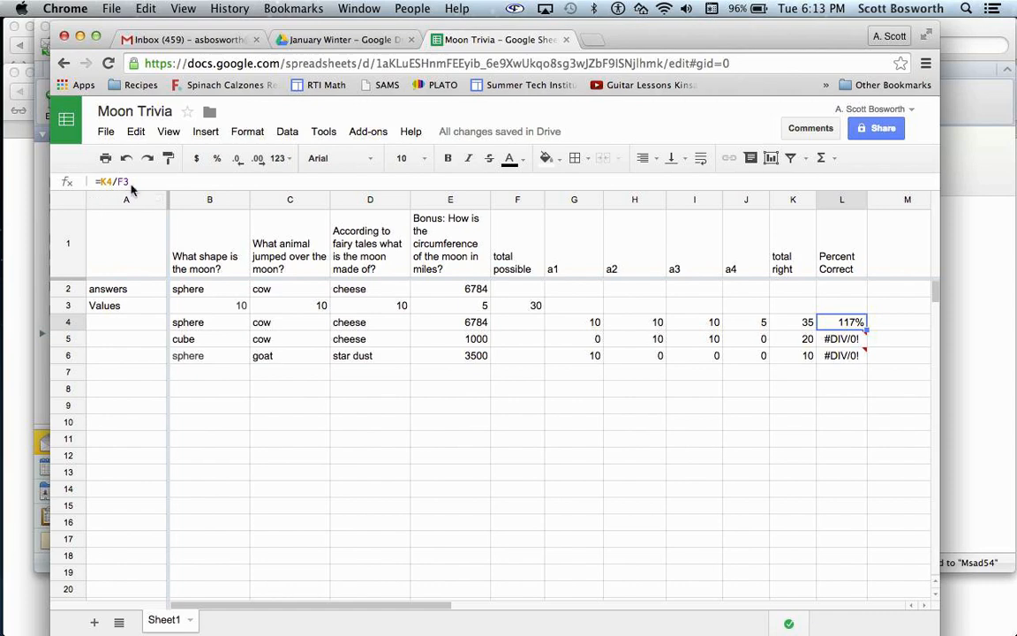
click(844, 342)
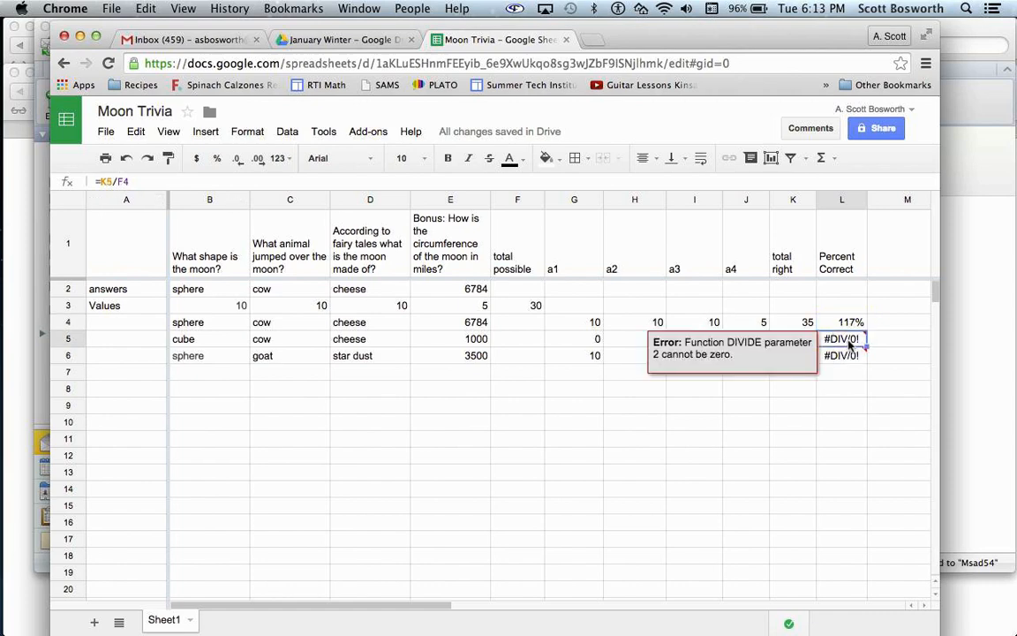
text(4)
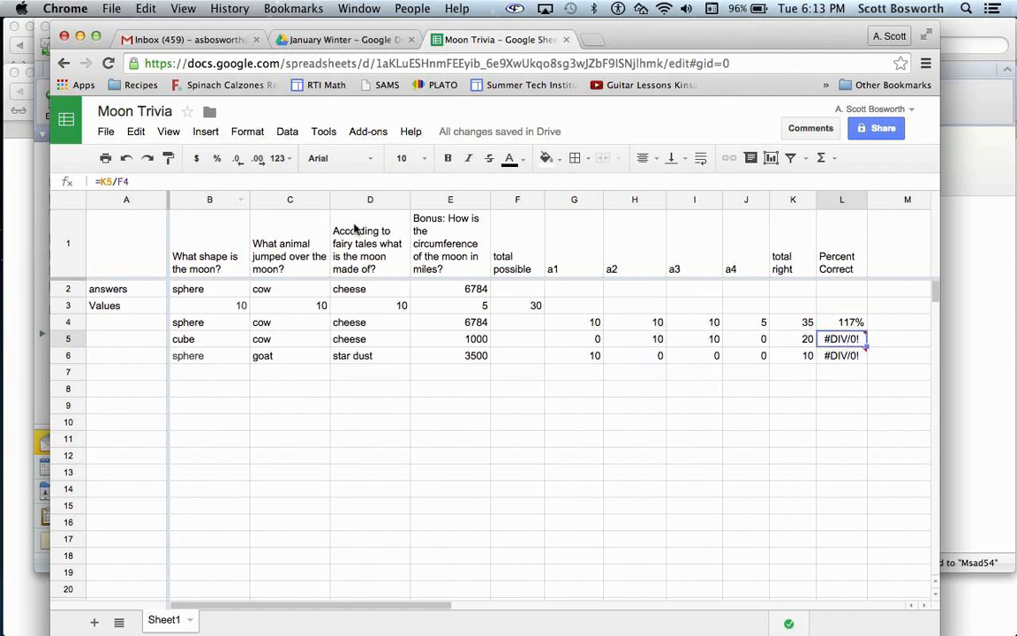
click(845, 356)
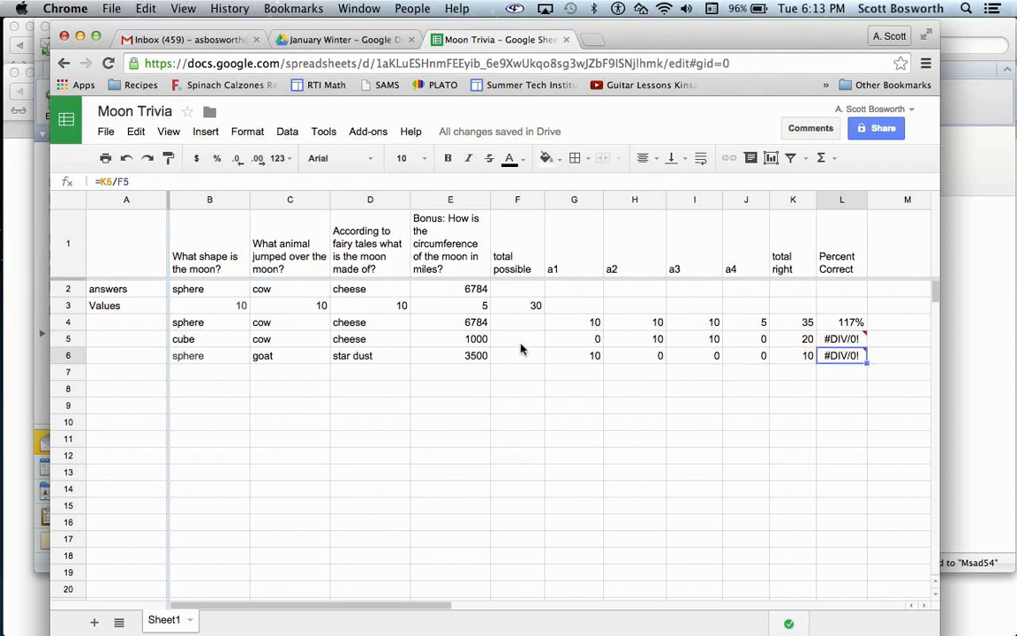
- Lock the total possible row in the L4 formula, making it =K4/F$3, and fill it down through row 6
click(846, 324)
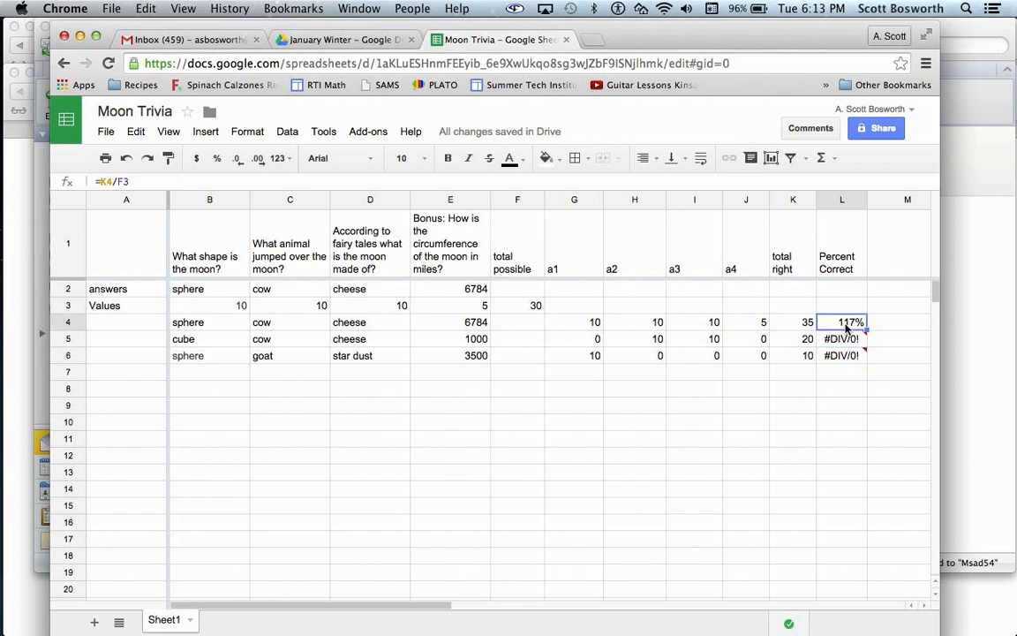
click(122, 181)
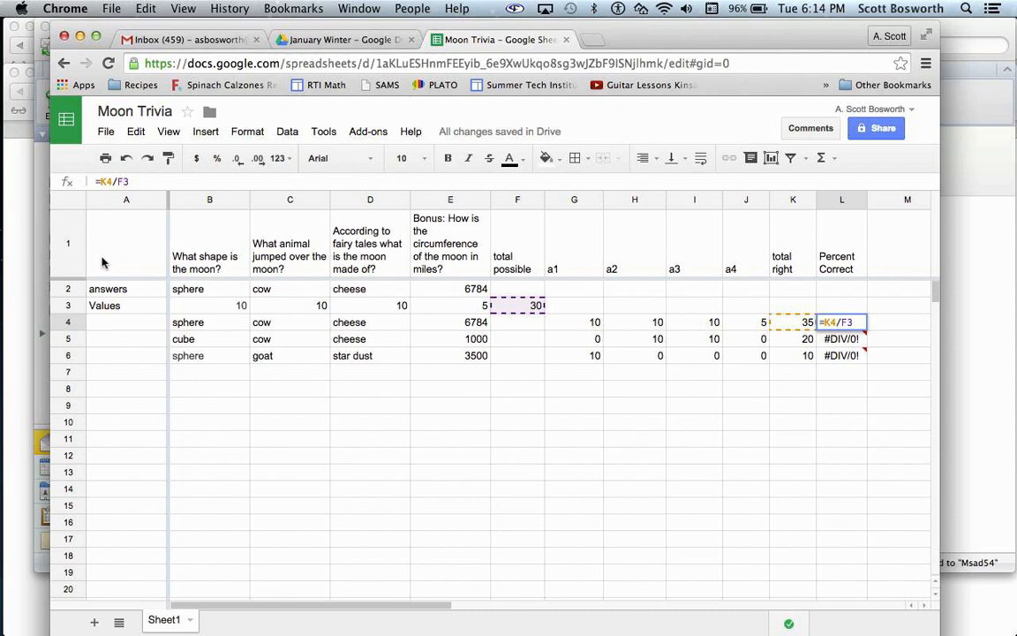
click(126, 181)
text($)
key(Return)
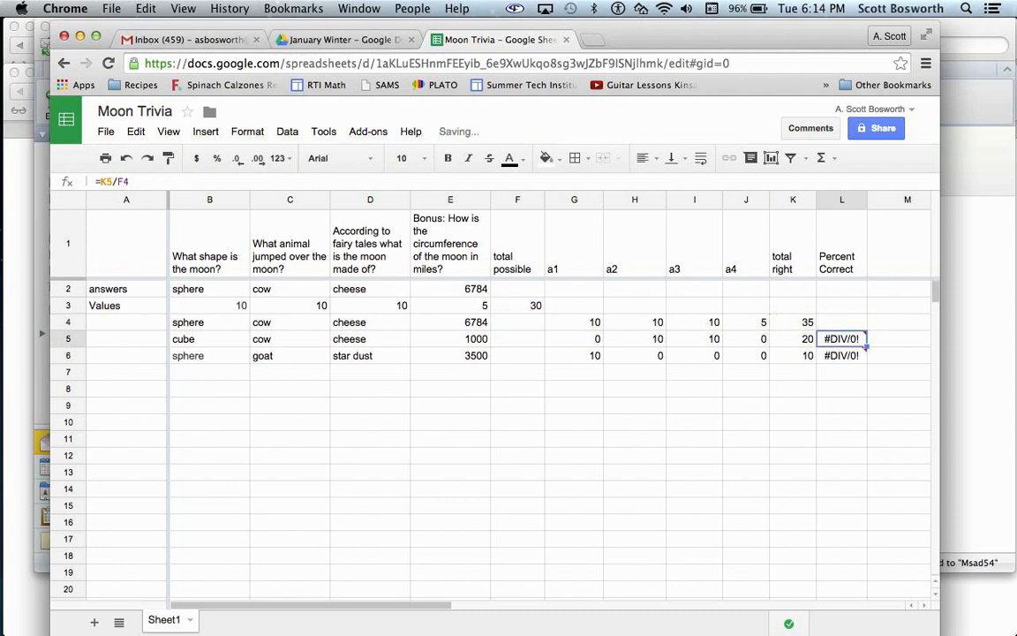
click(830, 326)
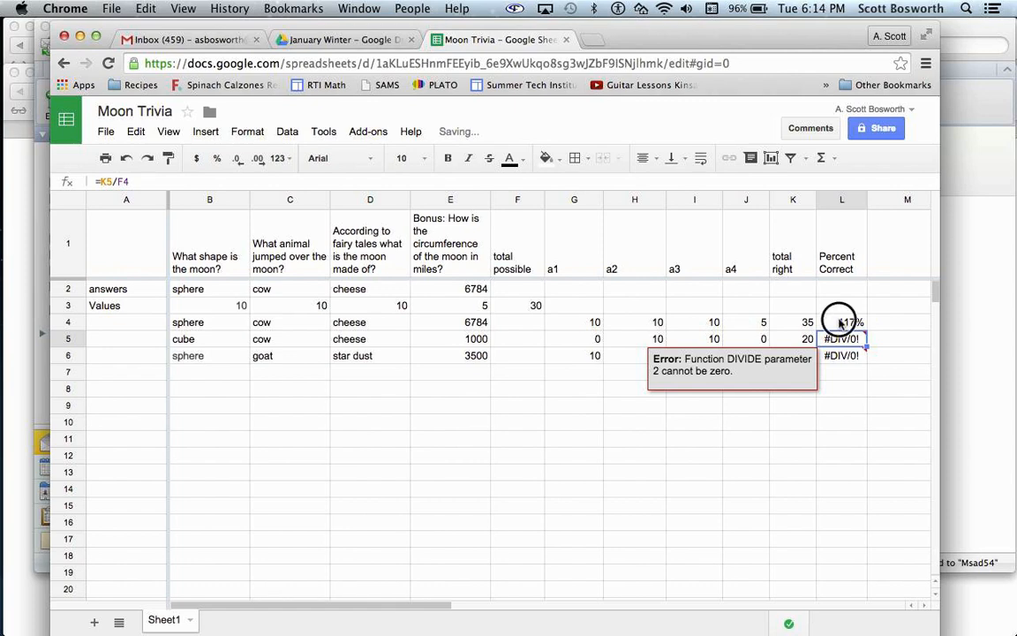
drag(866, 329, 865, 353)
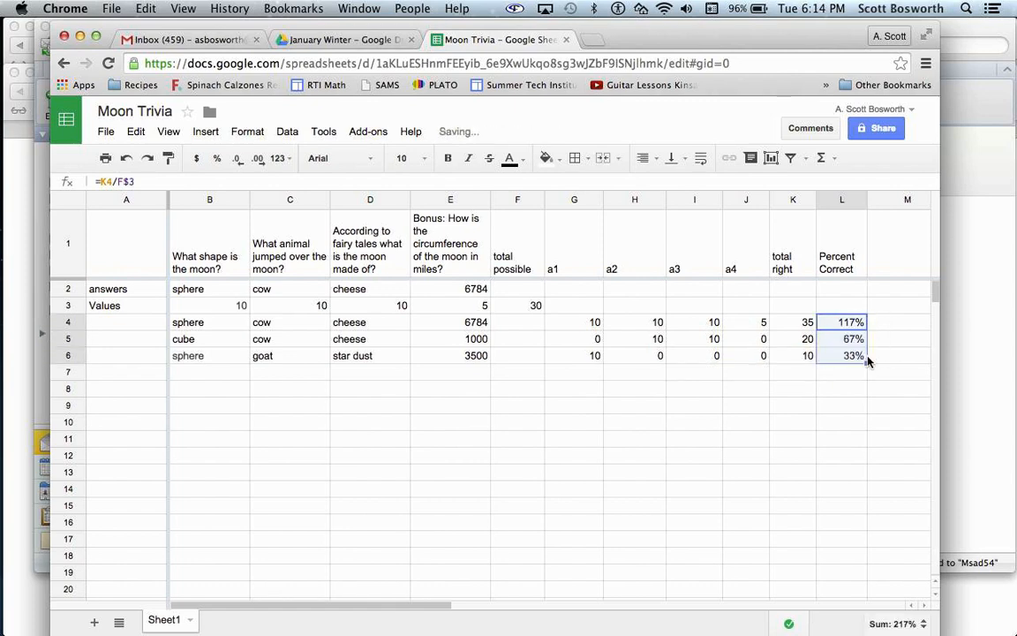
click(863, 374)
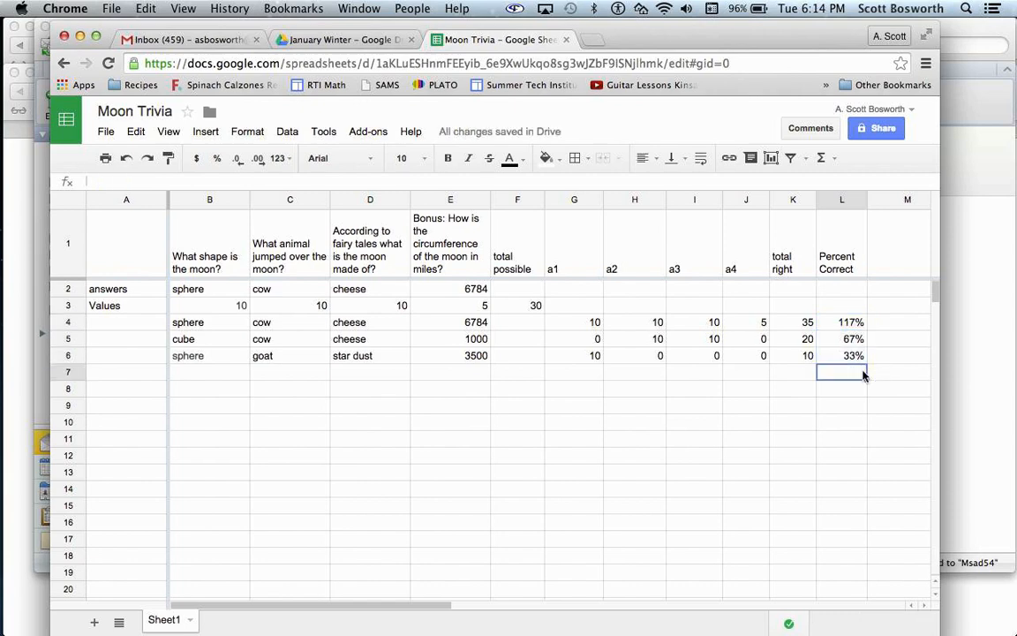
- Set the question values in B3 to 20 and C3 to 25, and check the G4 scoring formula
click(223, 306)
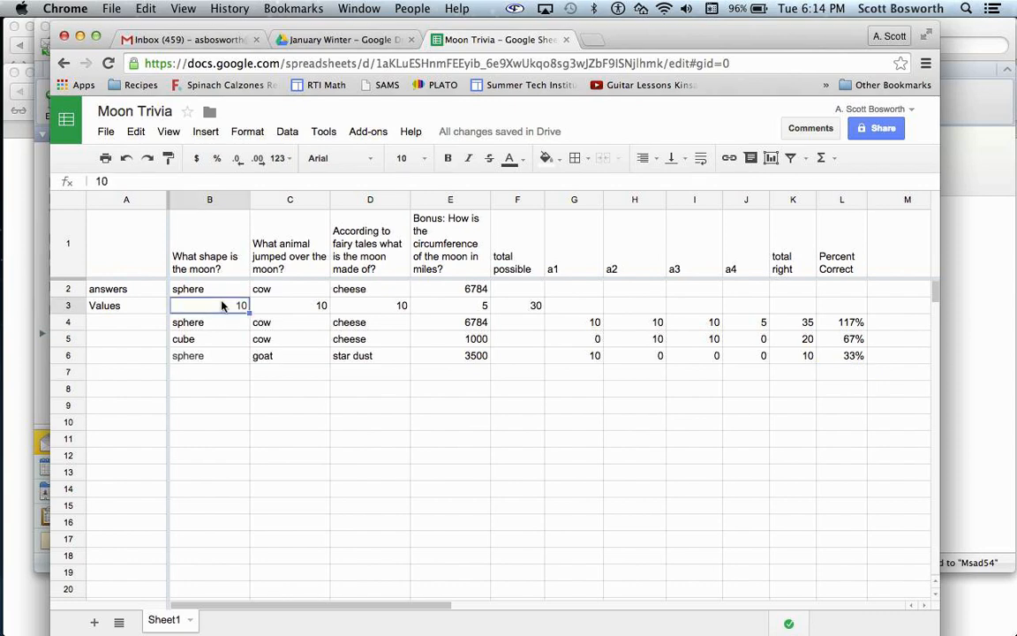
text(20)
click(295, 305)
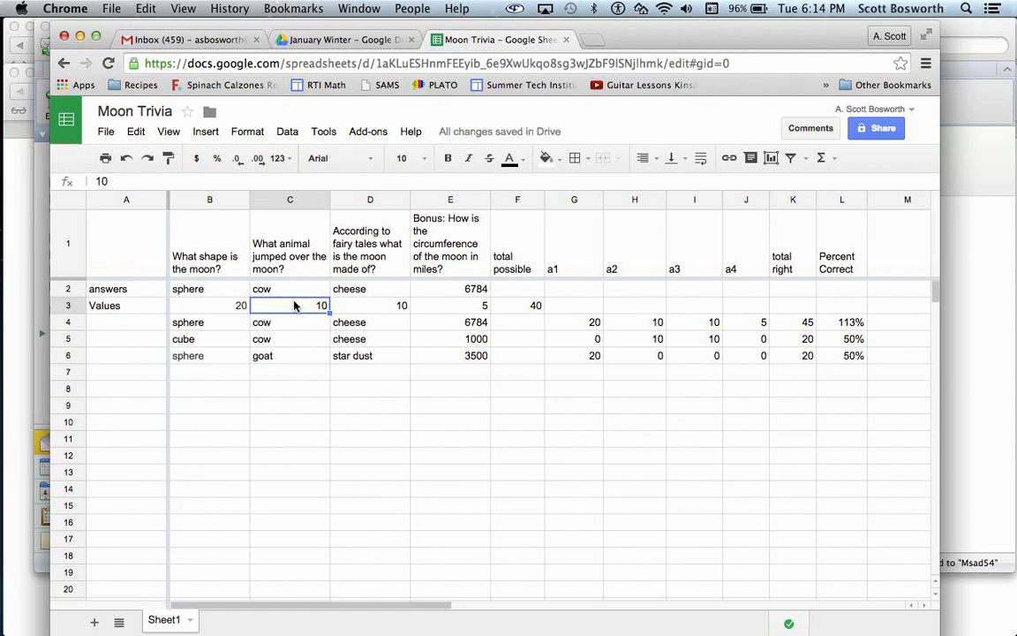
text(25)
key(Return)
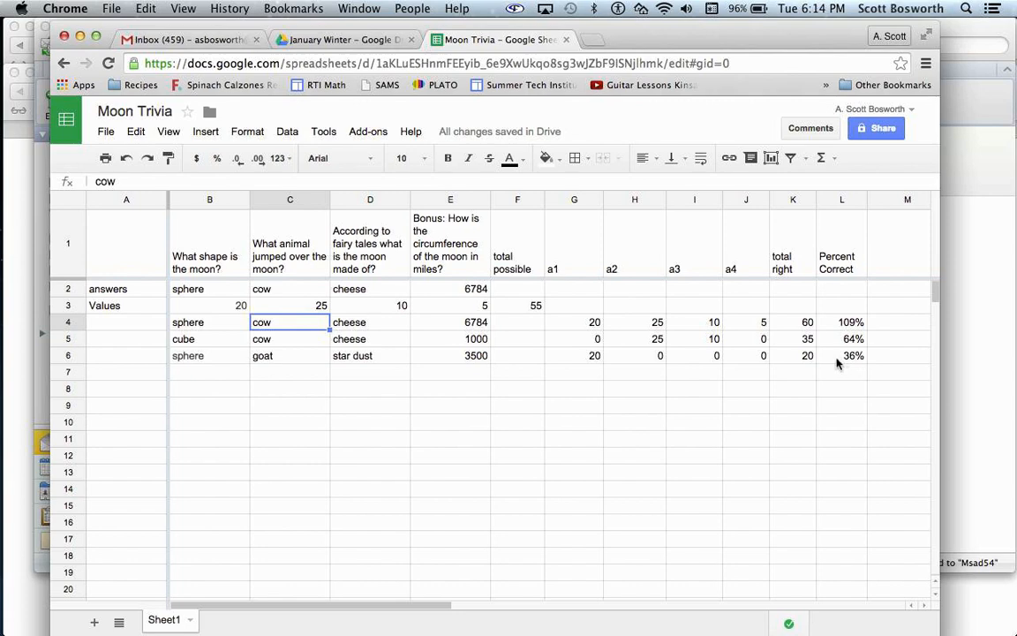
click(574, 324)
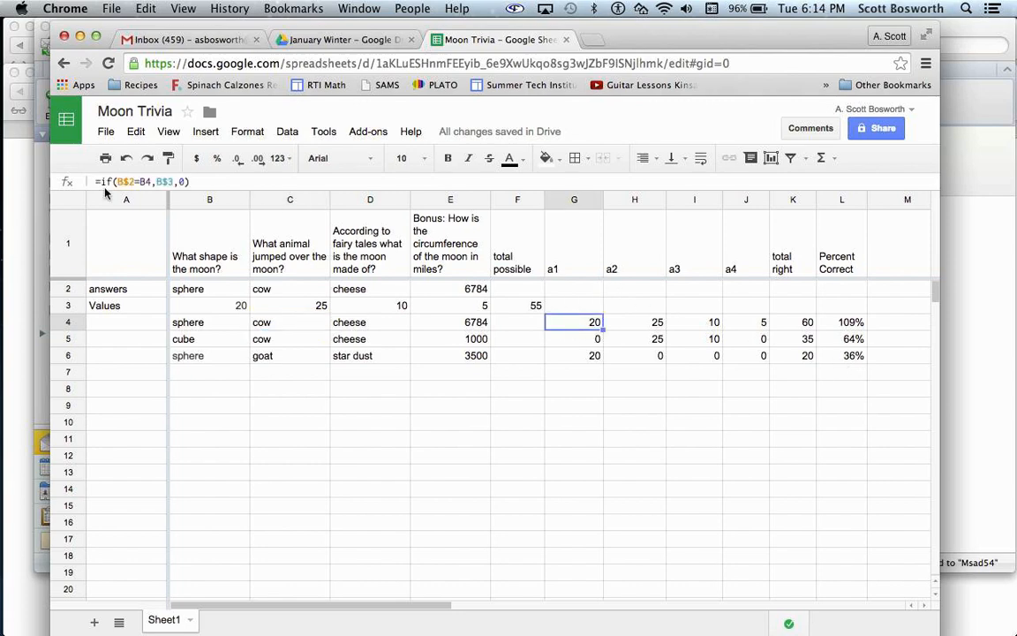